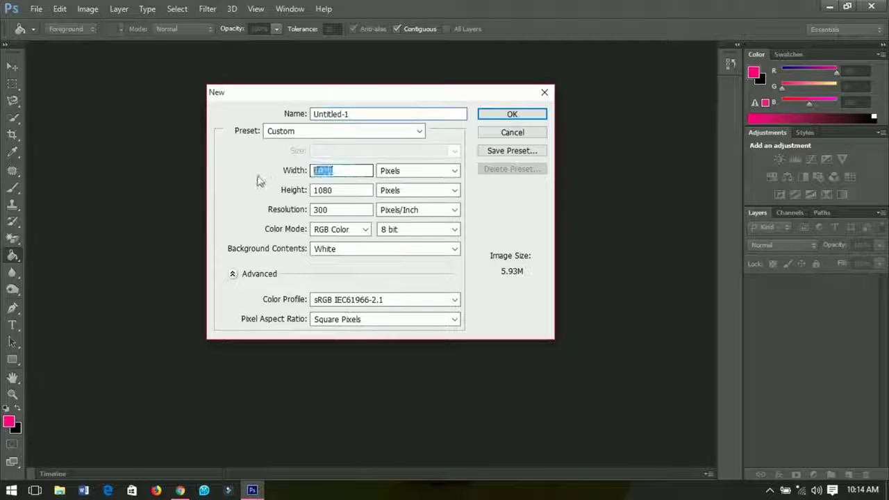
Create a new RGB document at 1920 × 1080 pixels, 300 pixels/inch, with a white background.
left_click_drag(348, 193, 260, 187)
type("1080")
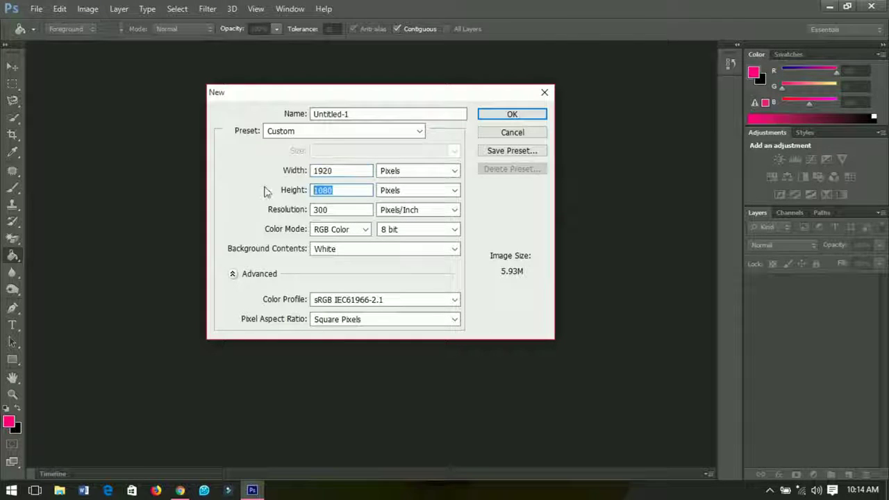
double_click(331, 212)
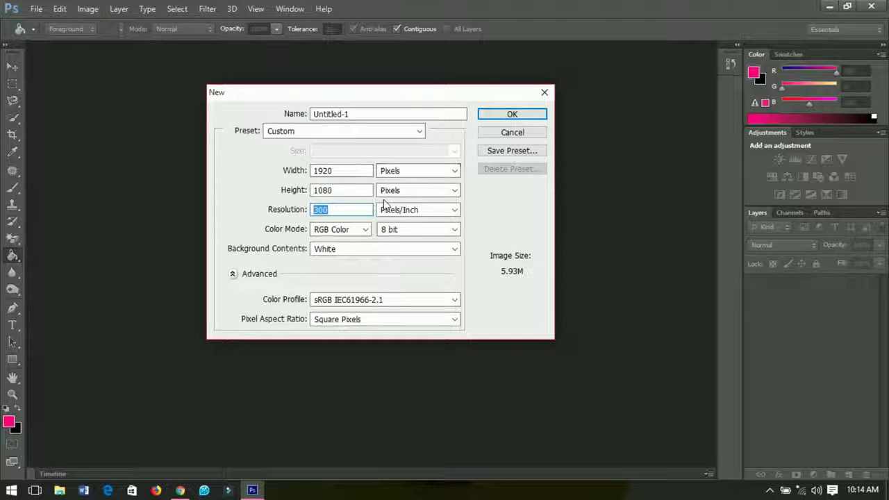
left_click(505, 120)
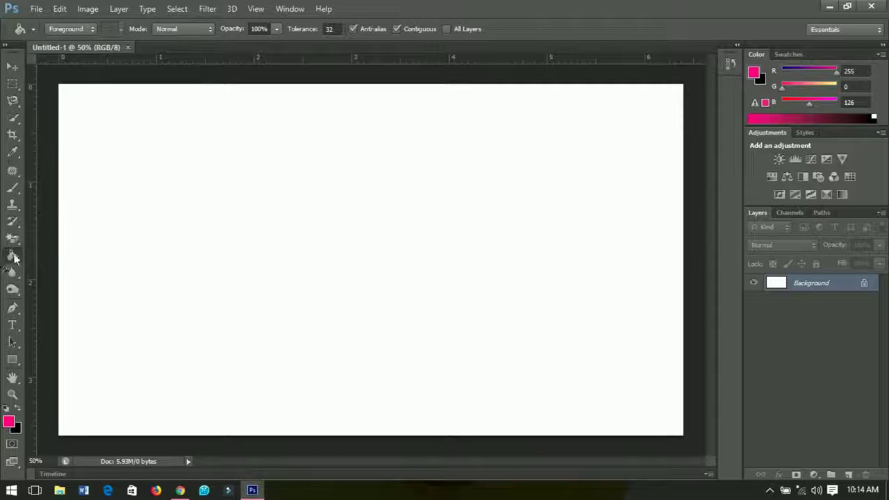
Fill the Background layer with pink ff007e using the Paint Bucket tool.
right_click(15, 261)
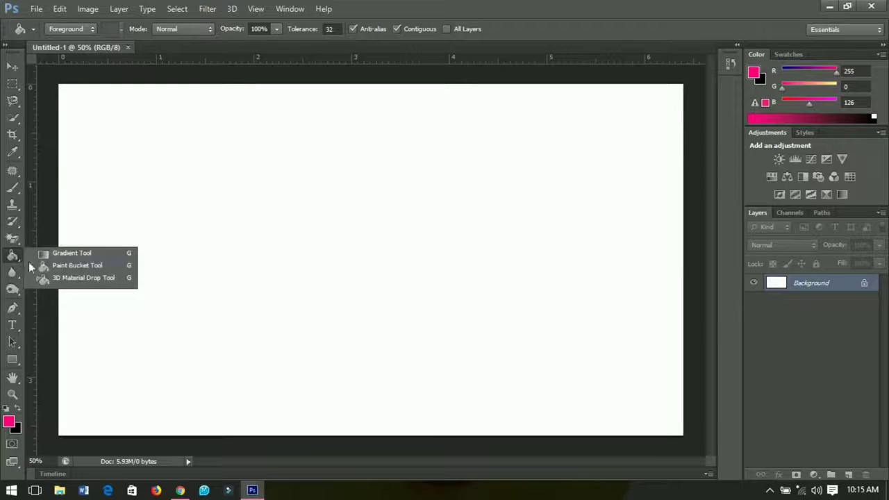
left_click(44, 266)
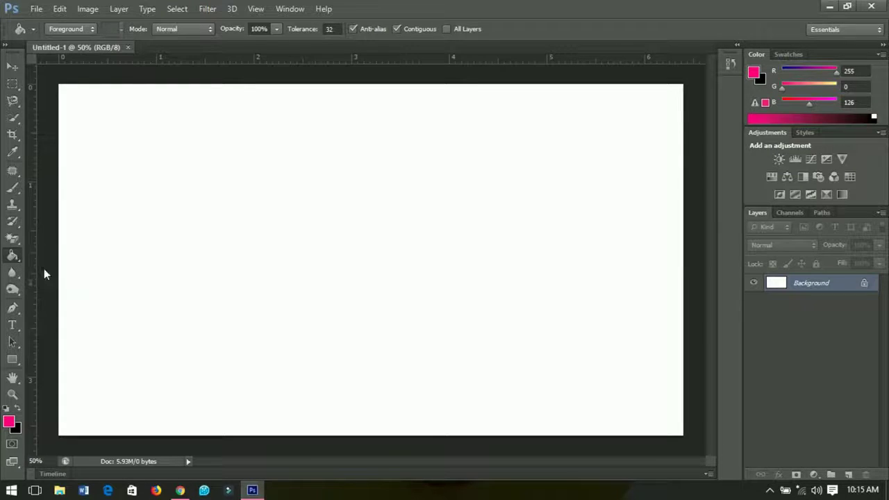
left_click(8, 422)
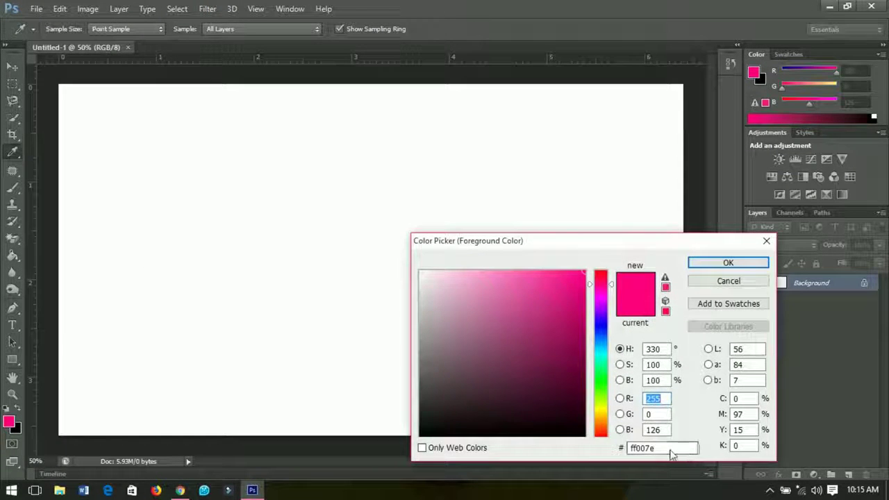
left_click_drag(674, 450, 636, 450)
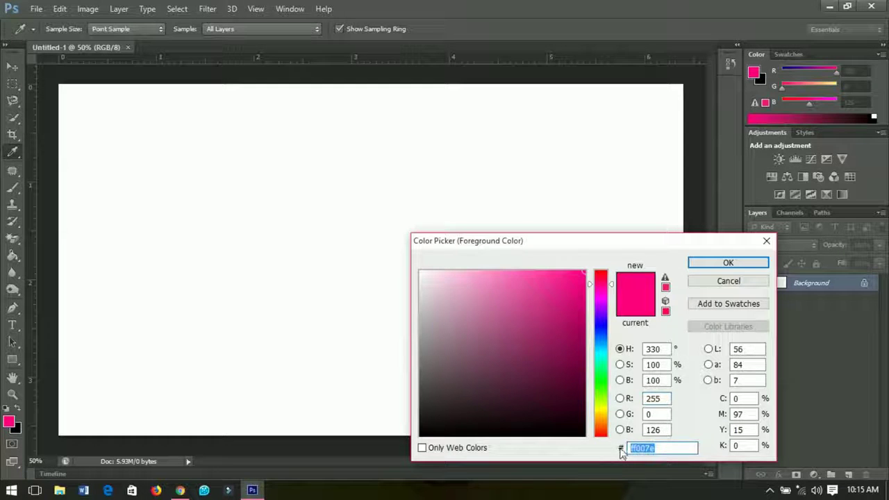
left_click(727, 261)
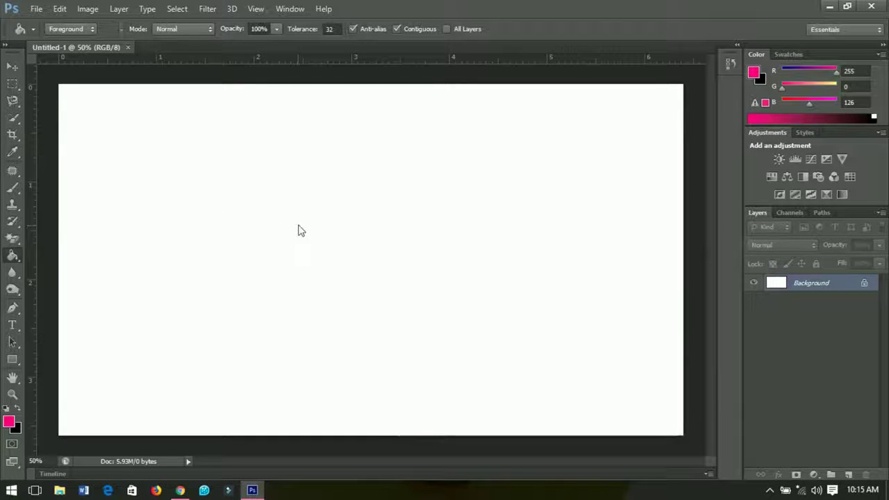
left_click(338, 214)
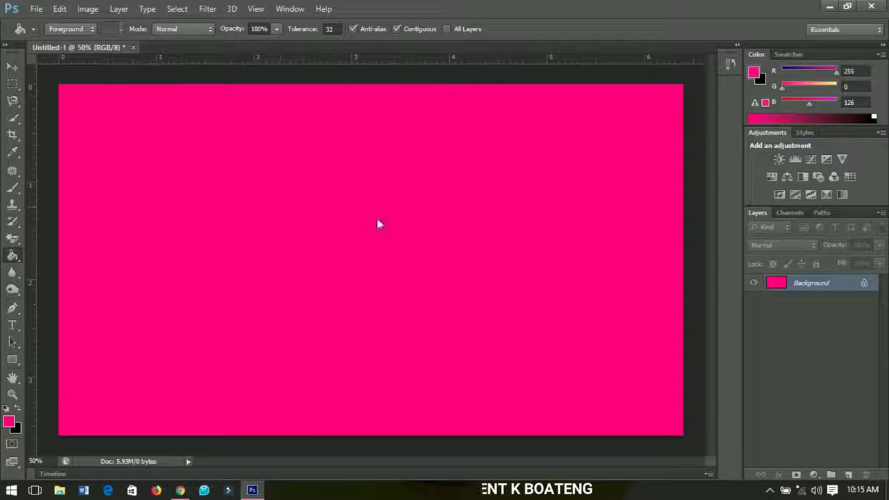
Draw a horizontal rectangle about 1988 × 304 px spanning the canvas width and set its fill to white ffffff.
left_click(11, 359)
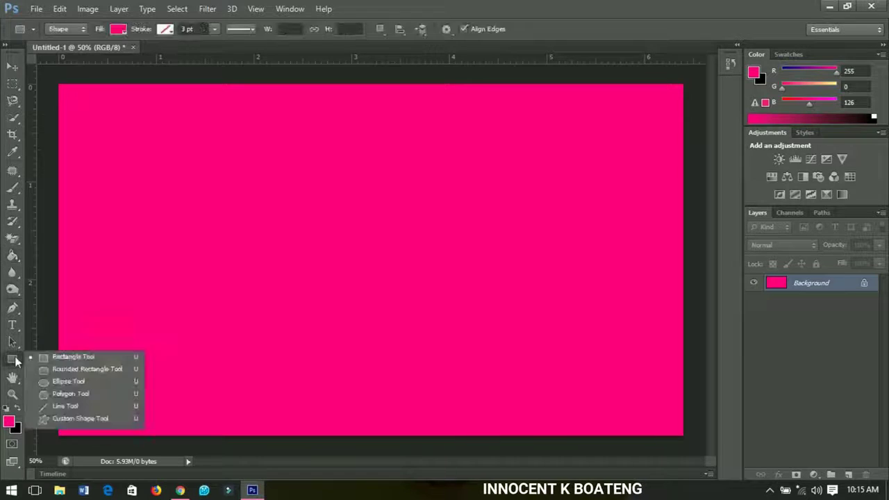
left_click(106, 358)
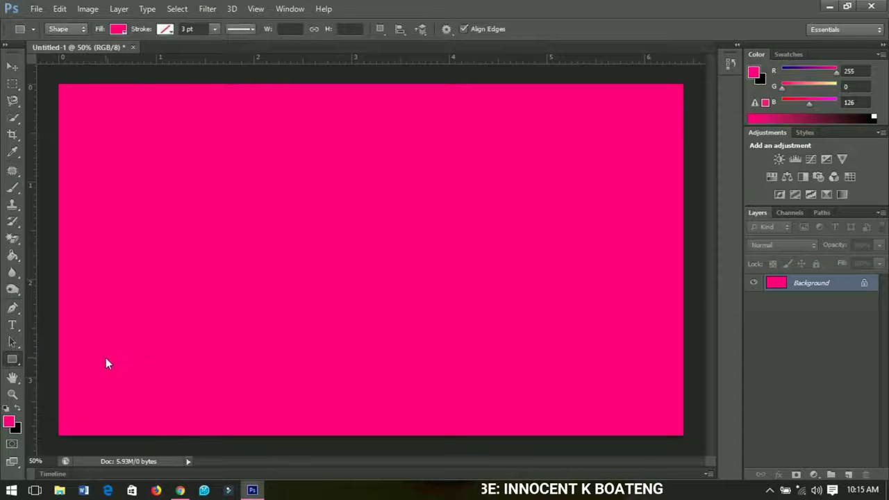
left_click_drag(47, 234, 694, 332)
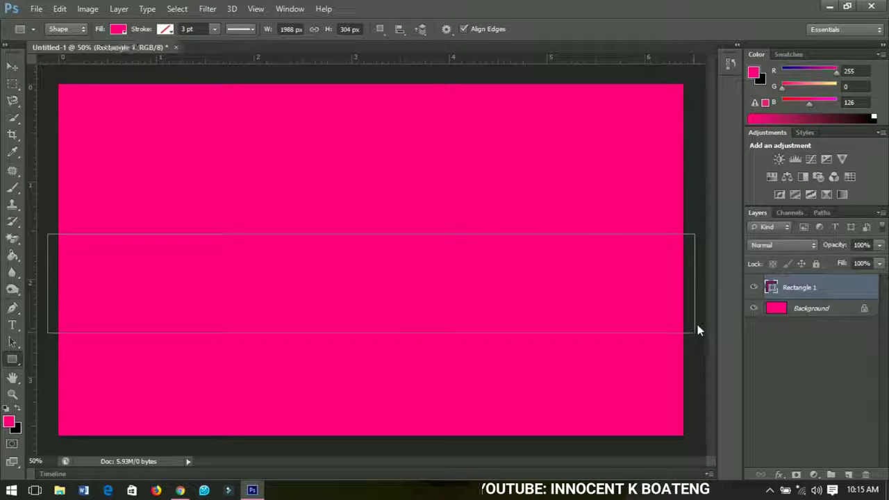
double_click(772, 287)
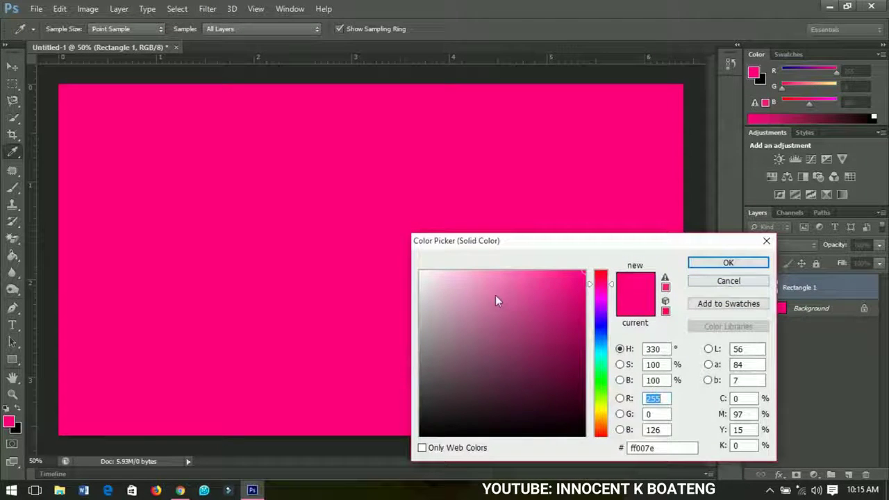
left_click_drag(425, 273, 399, 253)
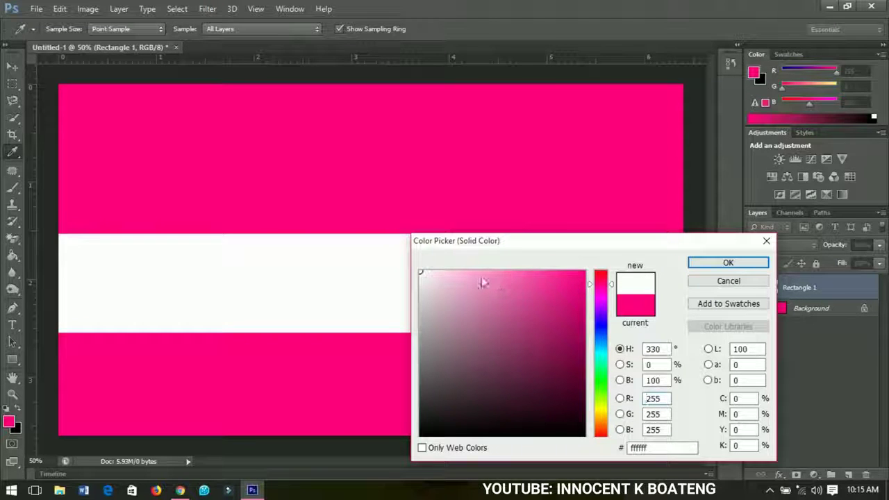
left_click(728, 263)
Center the white rectangle vertically on the canvas by aligning it to a full-canvas selection, and clear the selection.
left_click(13, 66)
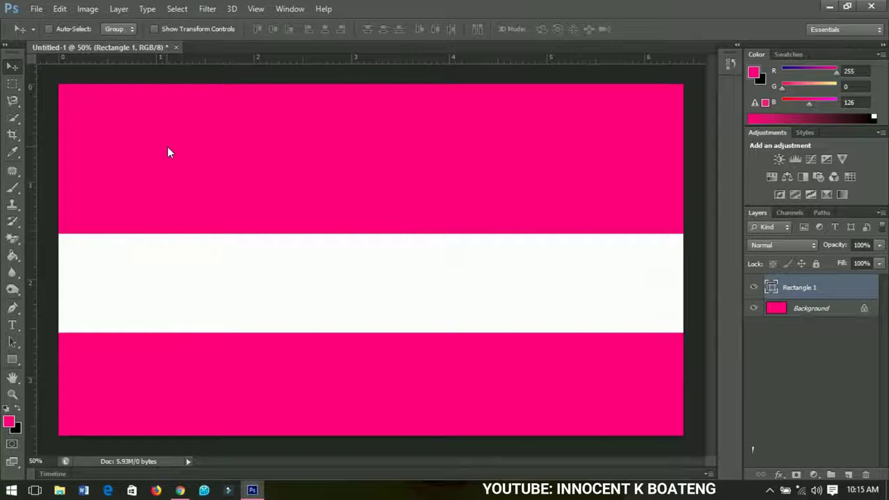
key("ctrl+a")
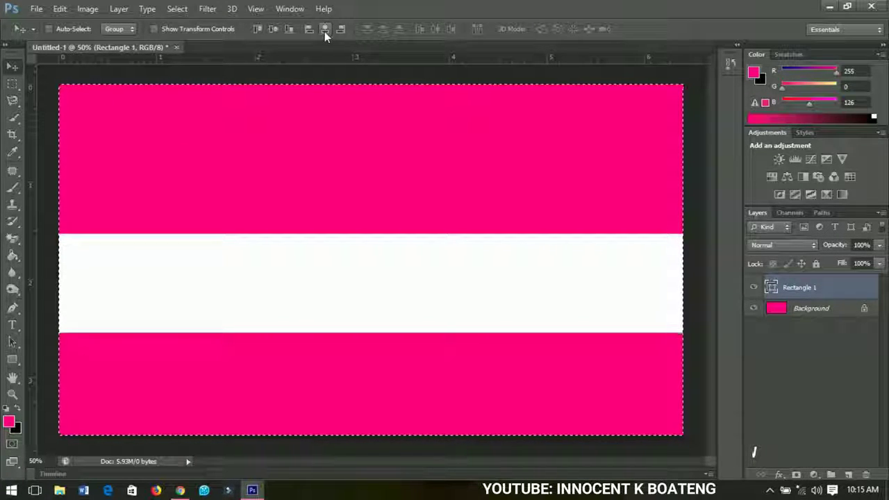
left_click(272, 31)
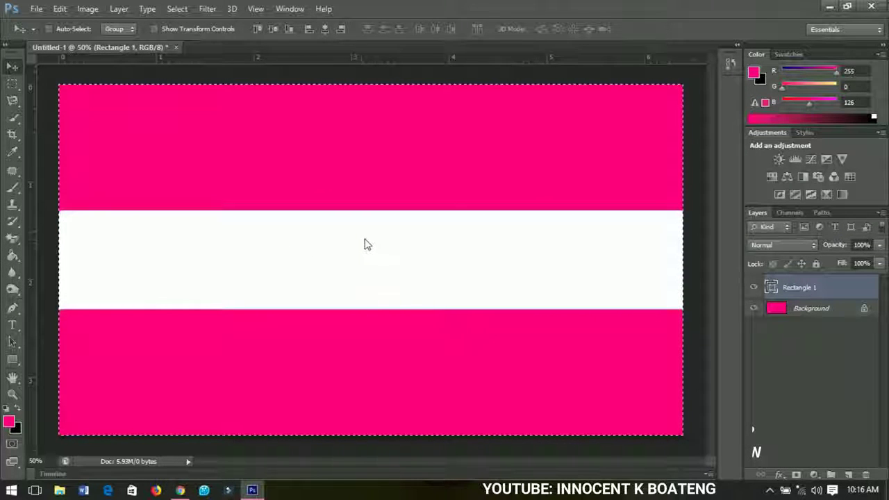
key("ctrl+d")
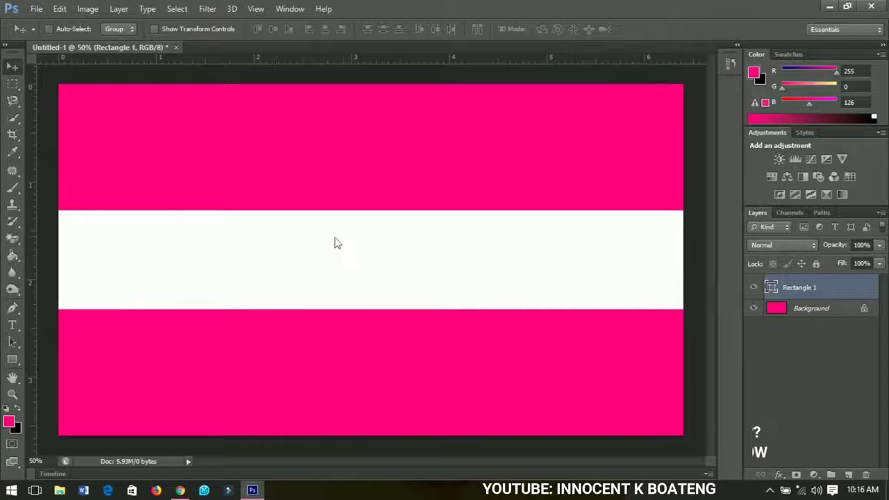
key("ctrl+t")
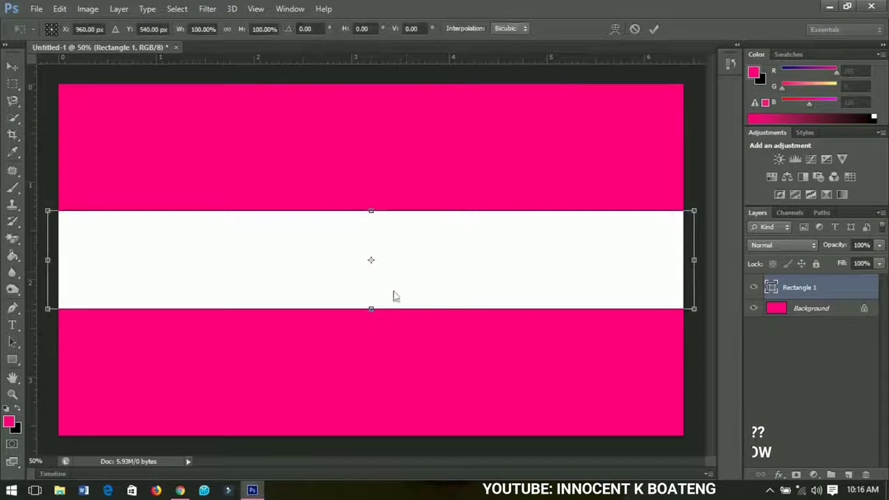
left_click_drag(371, 309, 372, 280)
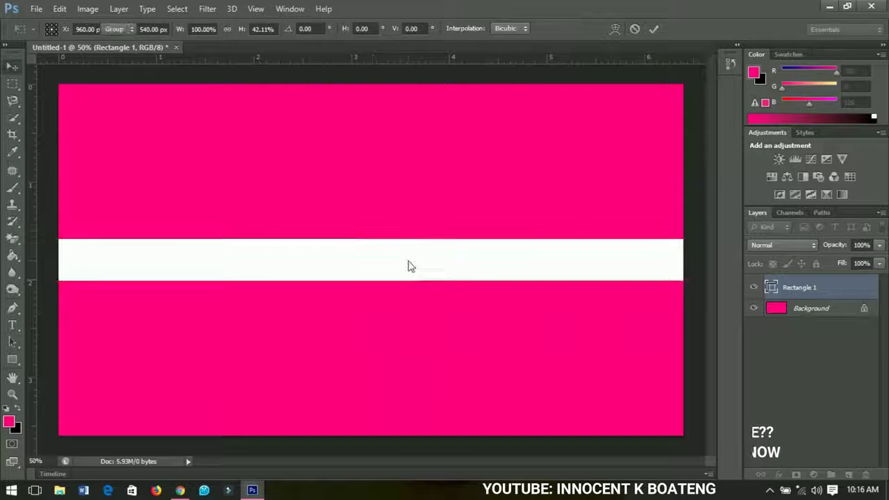
key("Escape")
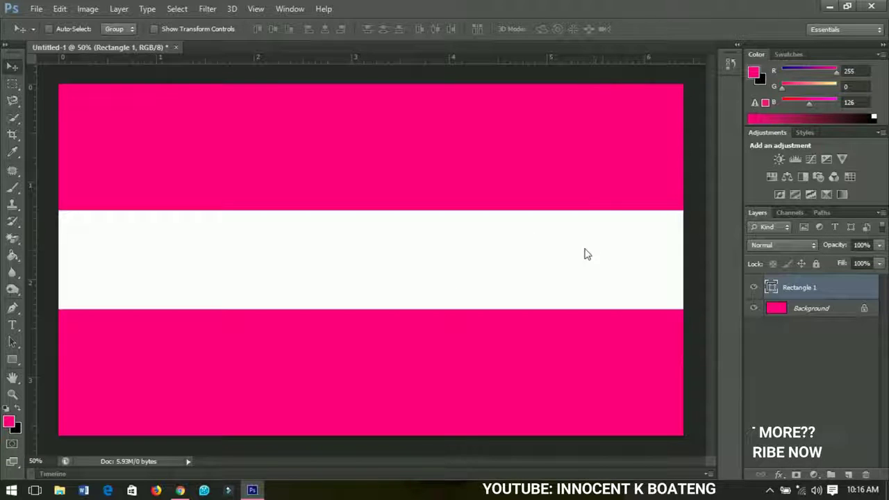
Convert the white rectangle layer to a smart object and open its contents for editing.
right_click(811, 285)
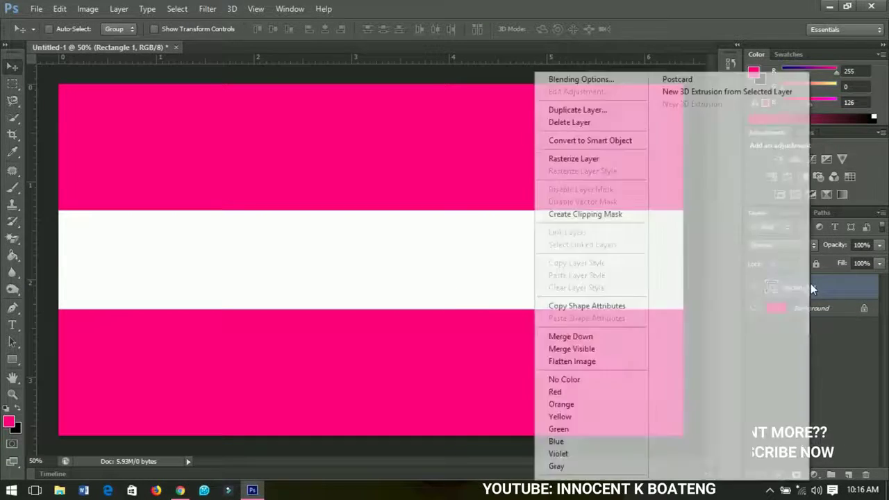
left_click(576, 142)
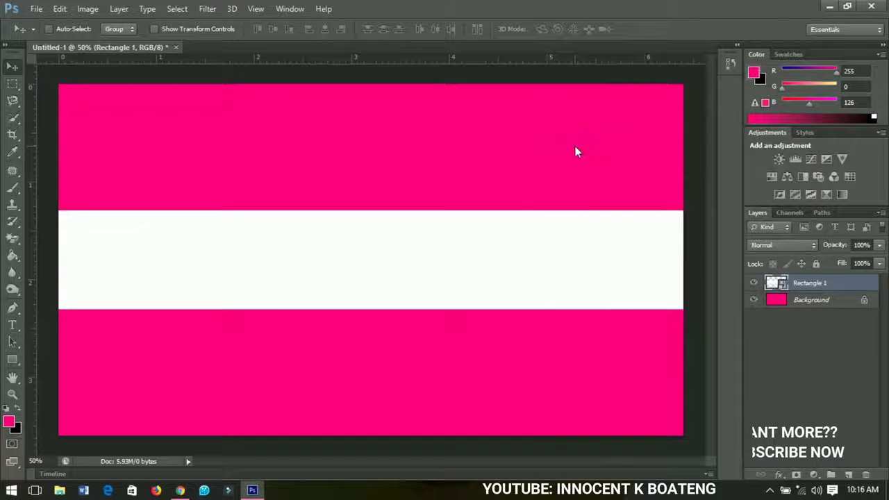
double_click(777, 284)
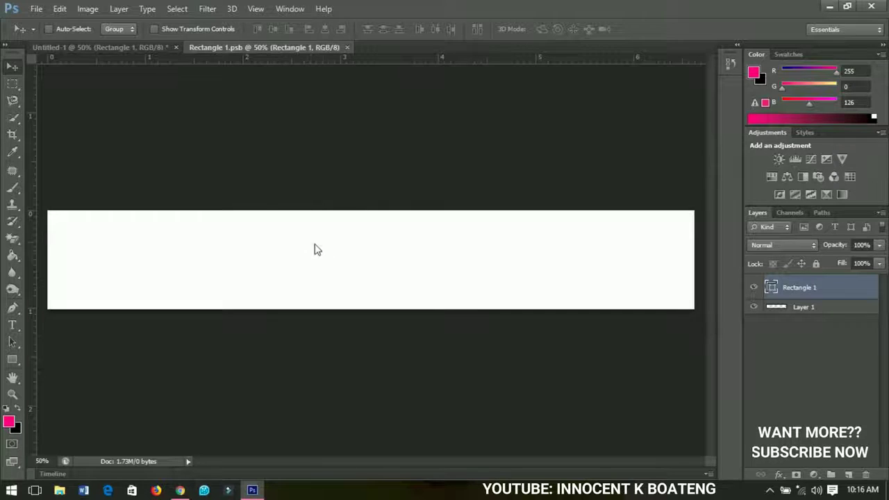
left_click(87, 47)
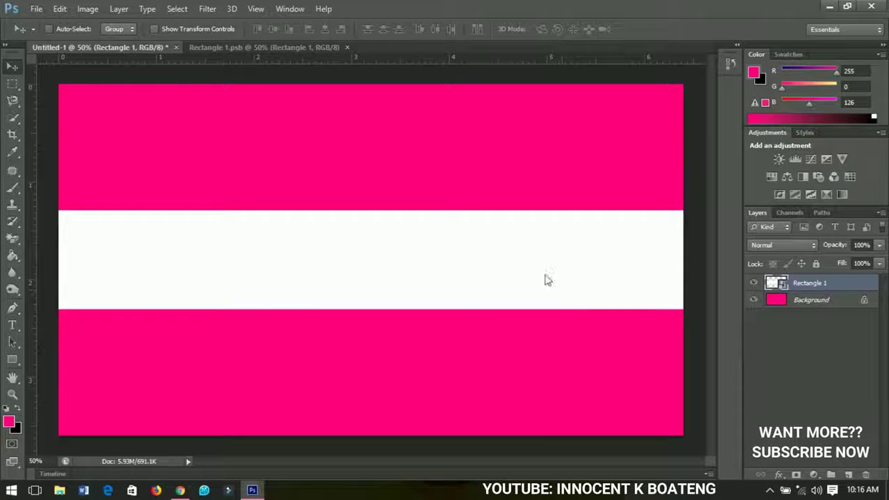
left_click(307, 47)
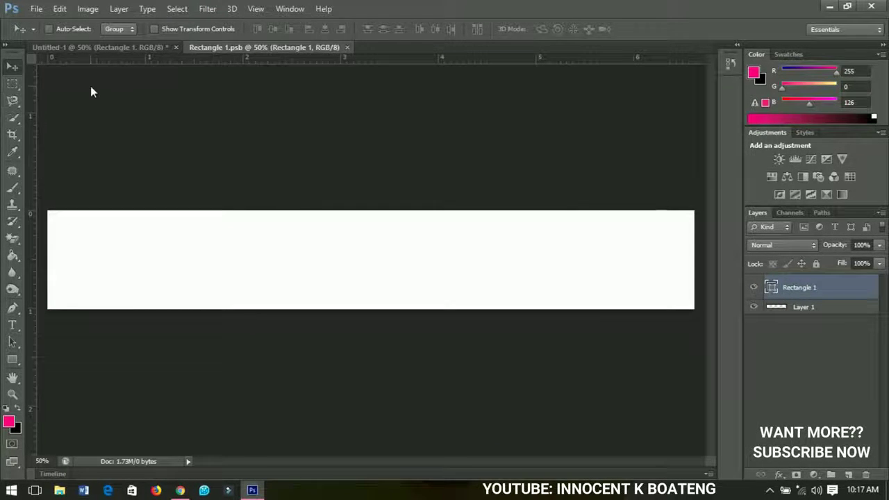
Open the portrait image Jackie-Appiah-1 from New folder (3) on the Desktop.
left_click(35, 9)
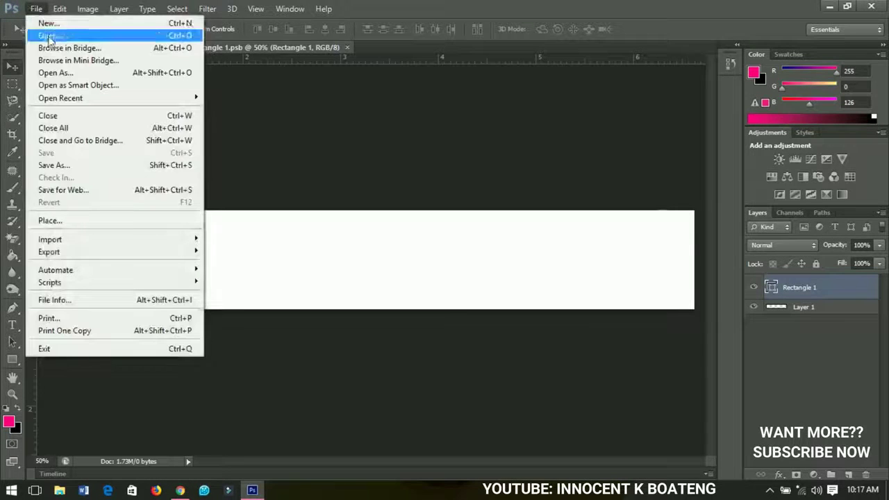
left_click(39, 33)
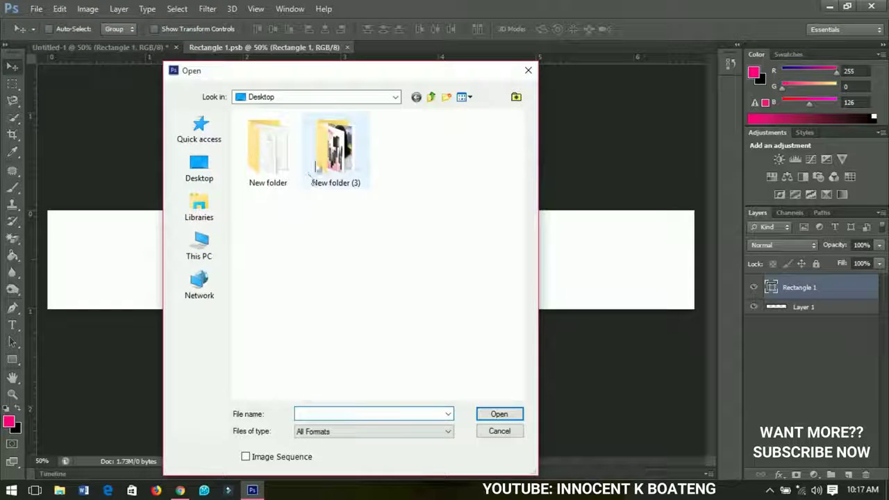
double_click(333, 167)
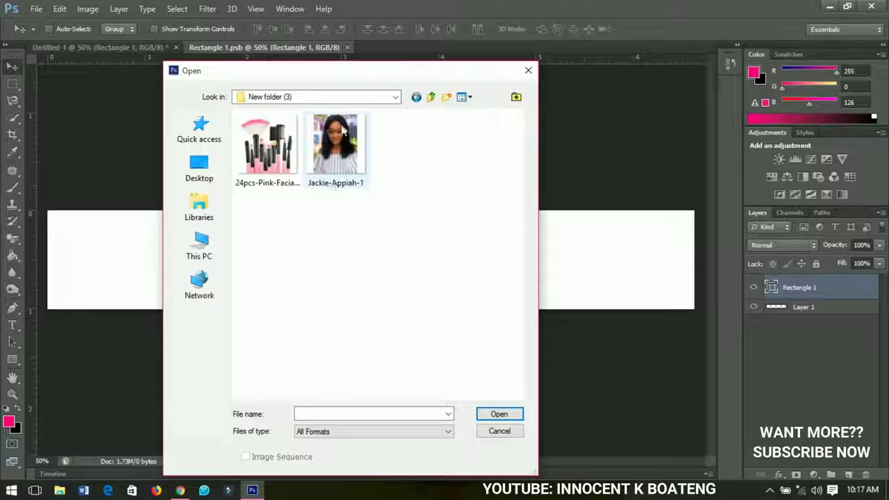
left_click(344, 157)
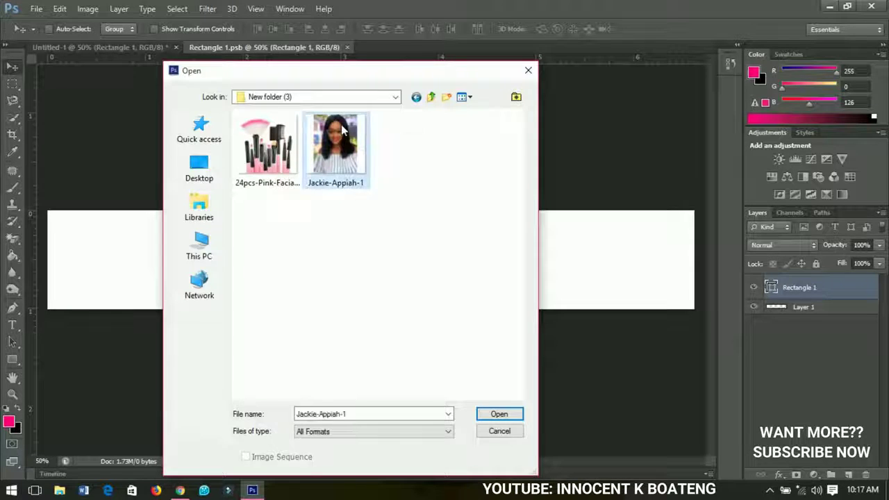
left_click(518, 414)
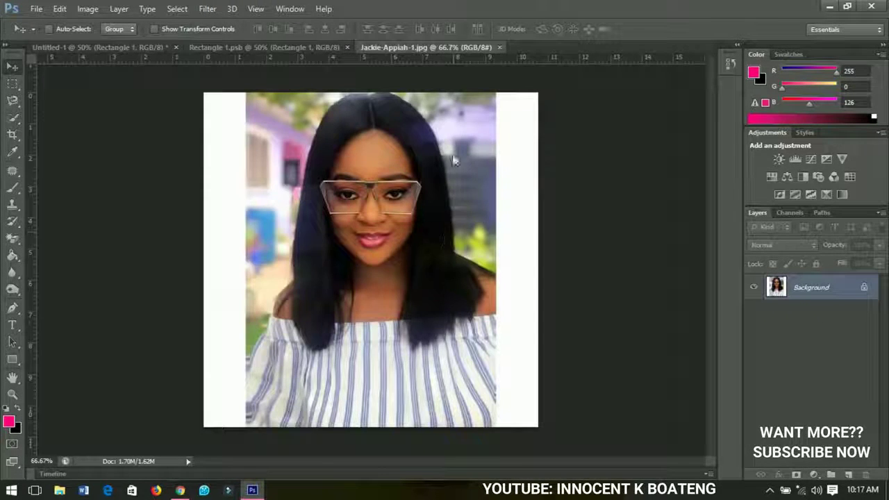
Crop the portrait to remove the white margins on both sides of the photo.
key("ctrl+a")
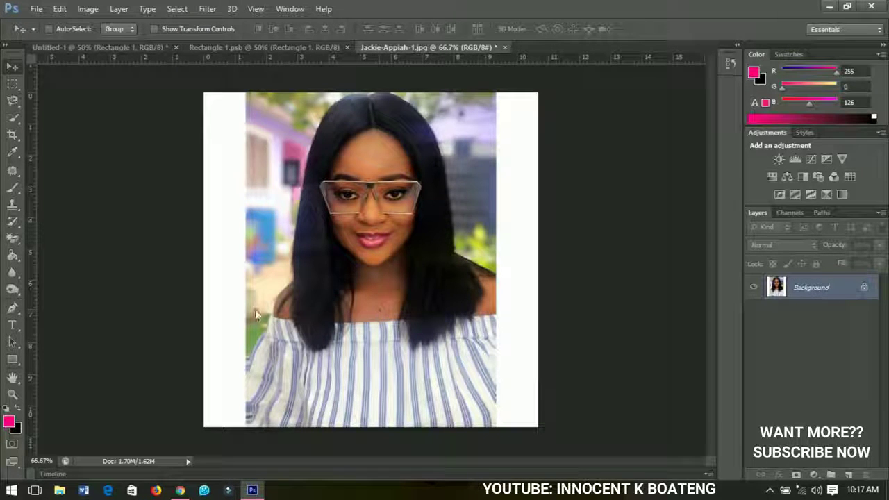
key("c")
left_click_drag(205, 262, 226, 263)
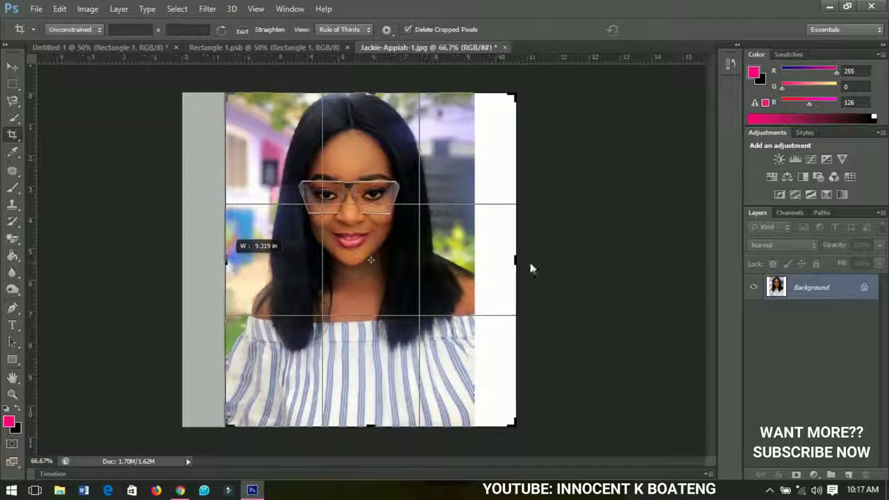
left_click_drag(516, 262, 494, 264)
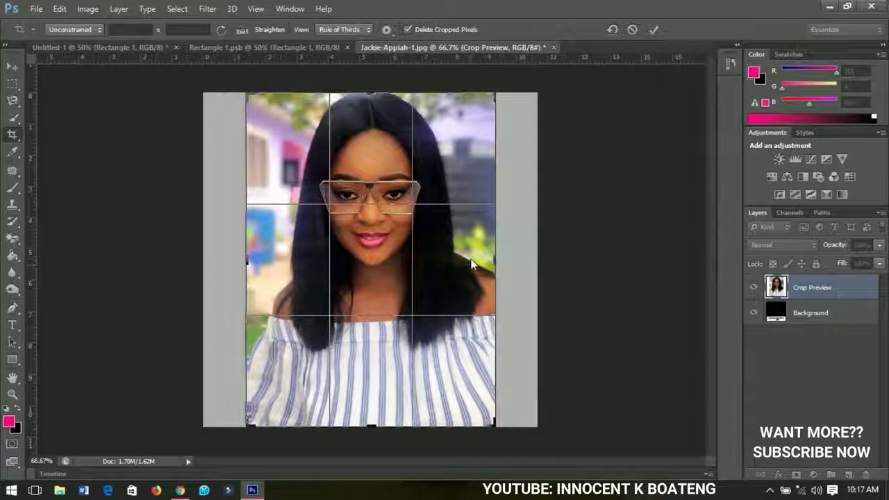
key("Return")
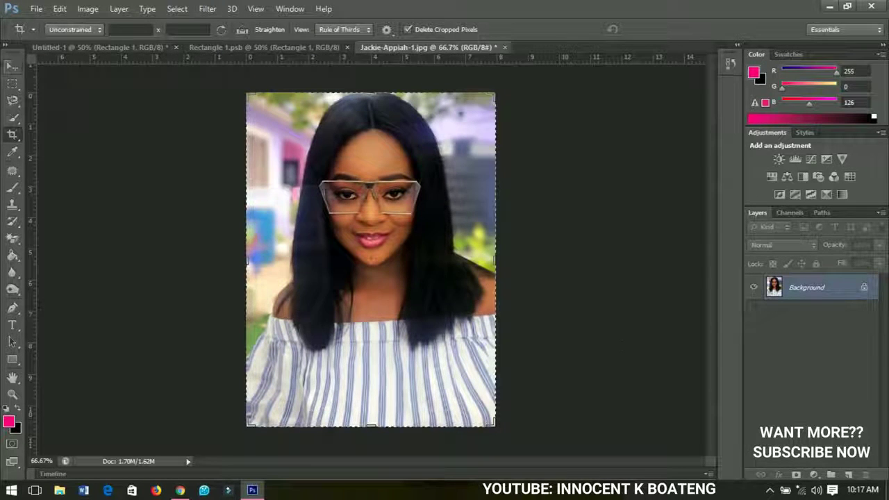
Convert the portrait's locked background into a regular layer and move it into Rectangle 1.psb at the left end of the white strip.
double_click(837, 290)
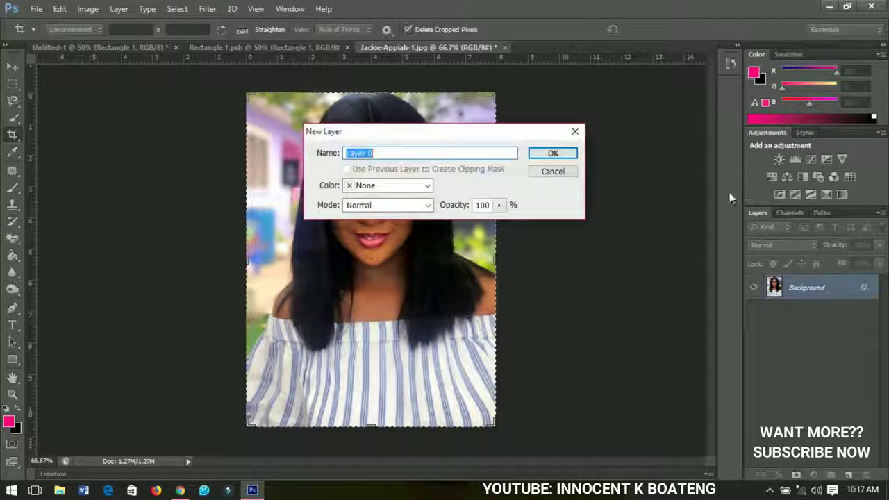
left_click(552, 153)
left_click(12, 66)
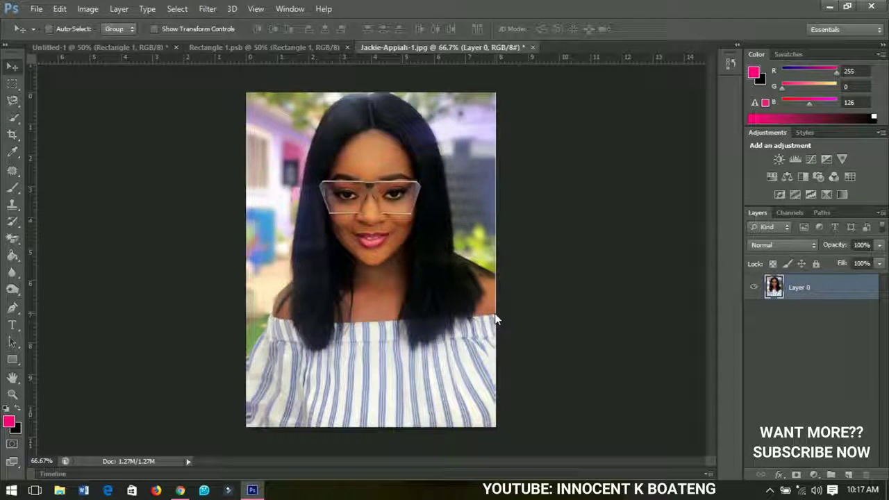
left_click_drag(393, 234, 251, 307)
left_click_drag(237, 266, 147, 282)
Scale the portrait down proportionally to the strip's height, position it near the strip's left end, and check the Untitled-1 design.
key("ctrl+t")
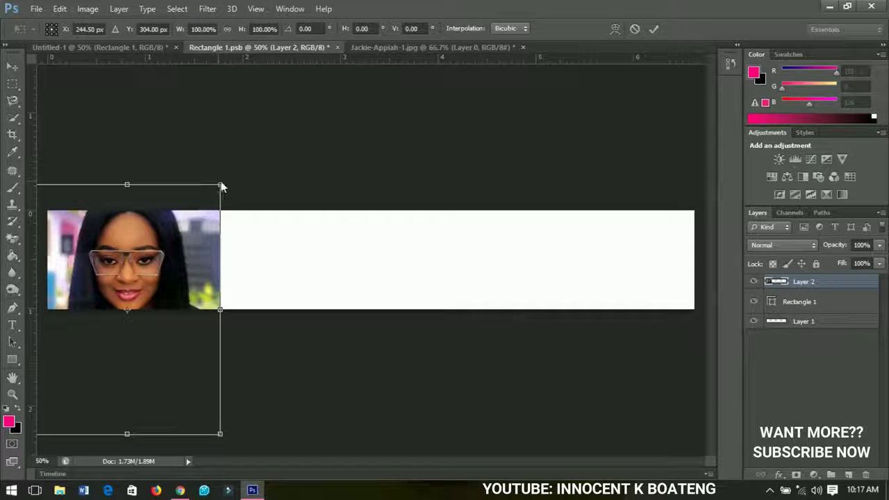
left_click_drag(222, 187, 192, 270)
key("Return")
left_click_drag(166, 303, 152, 272)
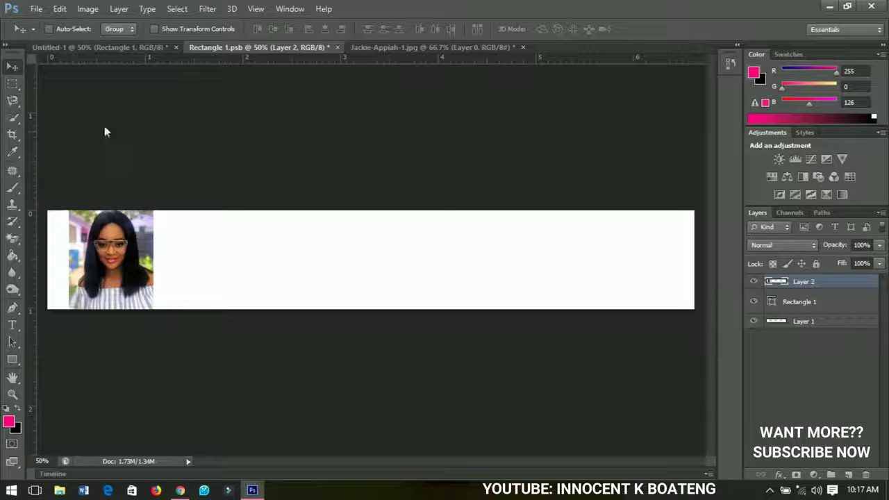
left_click(98, 47)
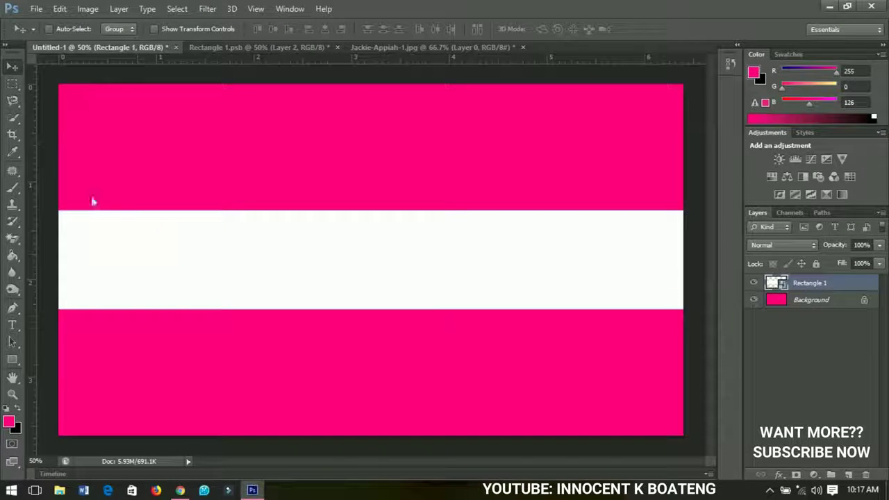
left_click(246, 50)
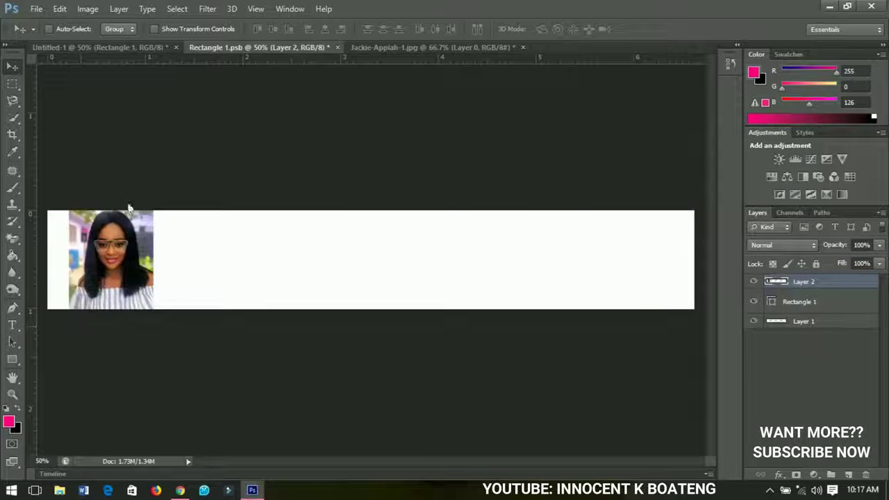
Add the text "Jackie Appiah" to the strip beside the portrait in the Messenger Pigeons Personal Use font.
left_click(10, 327)
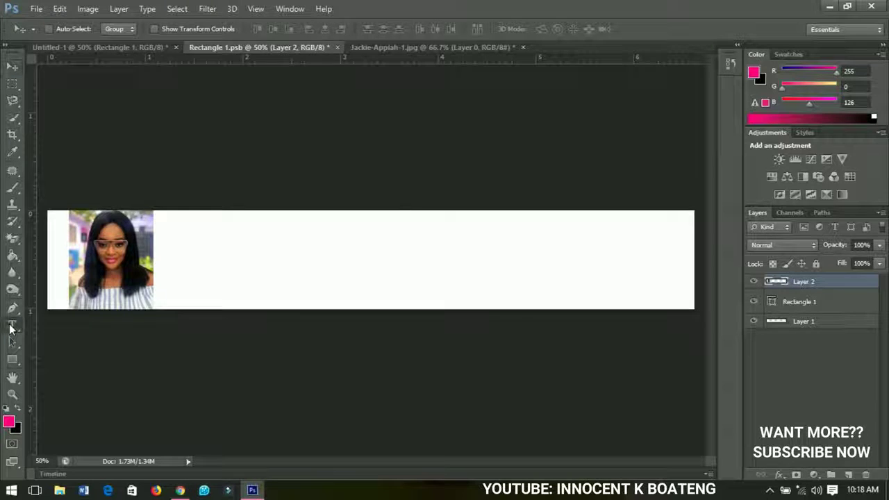
left_click(280, 244)
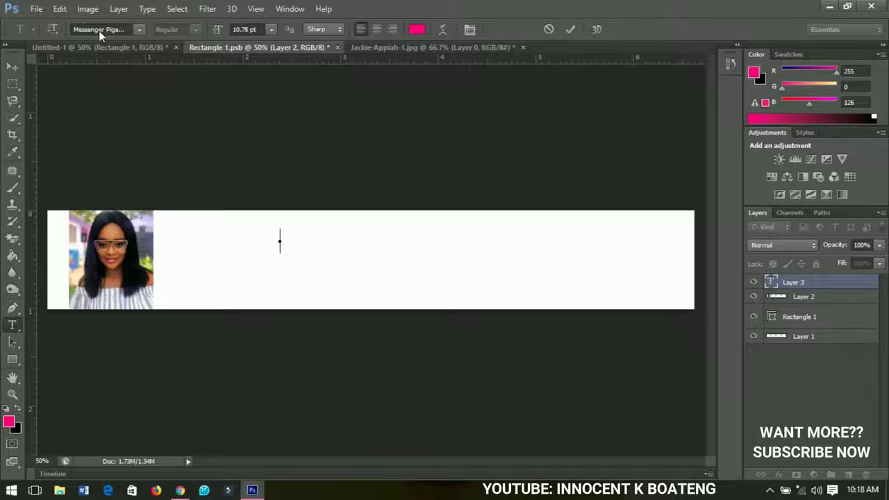
left_click(138, 29)
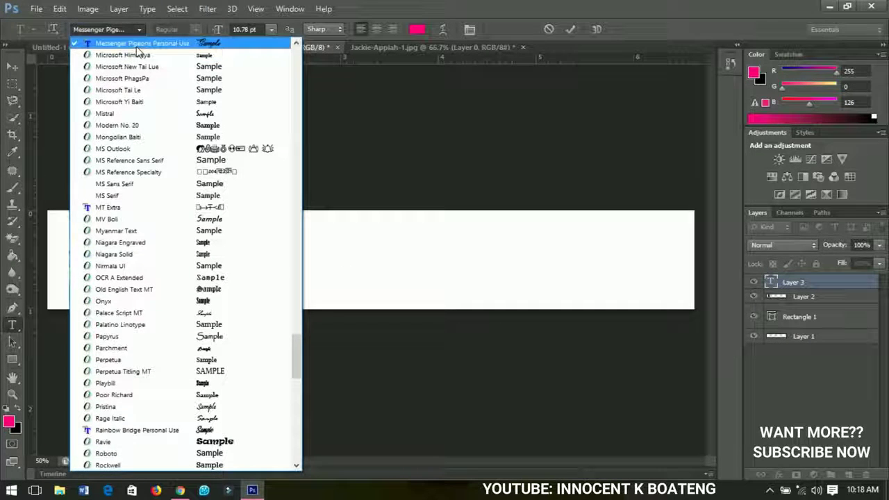
left_click(191, 46)
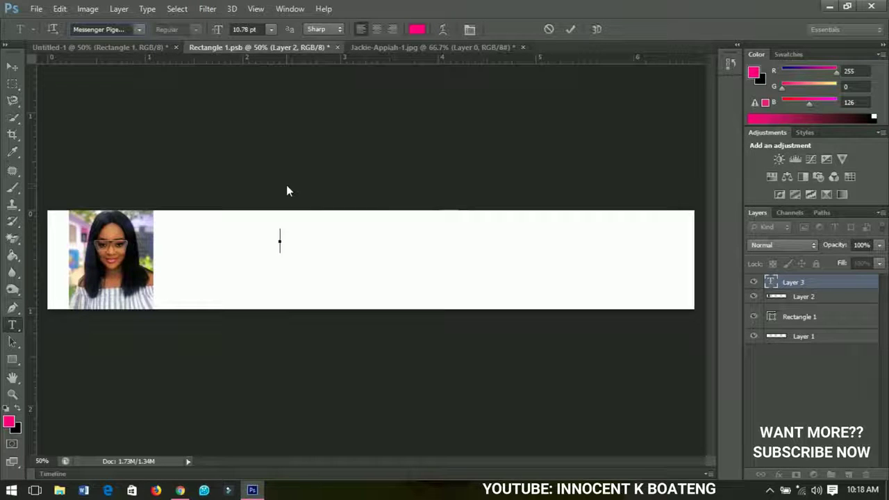
type("Jackie")
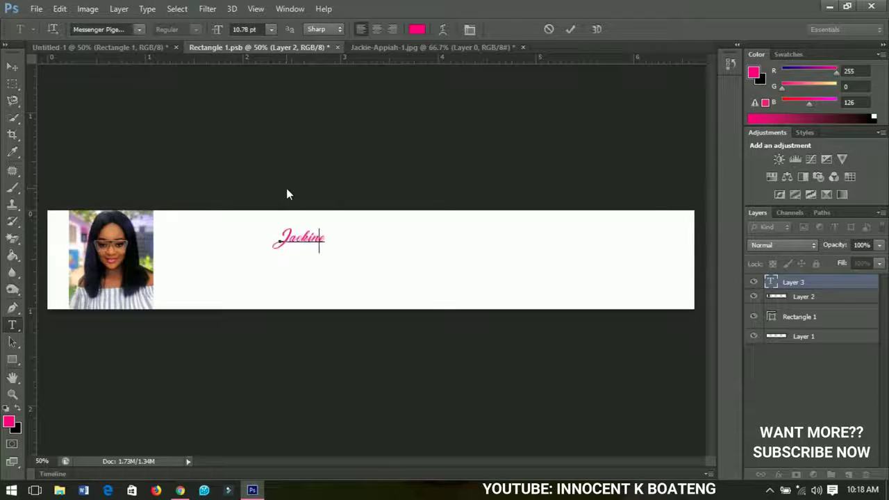
type(" Appiah")
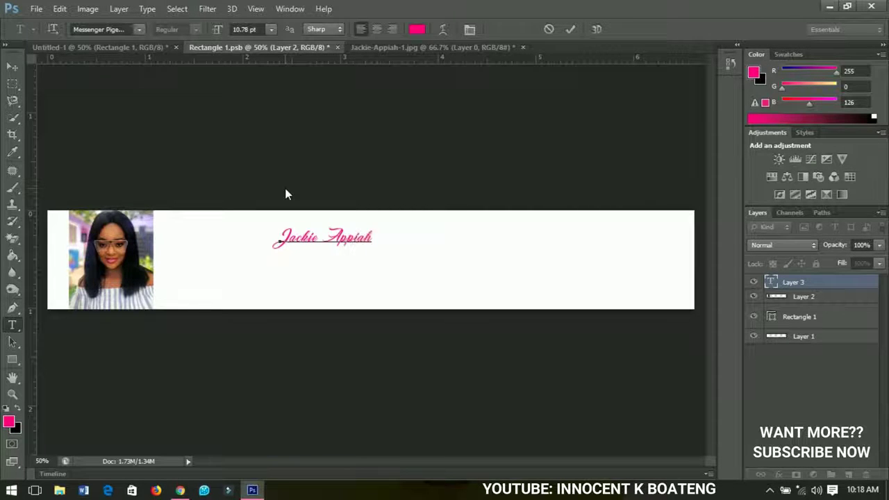
left_click(12, 66)
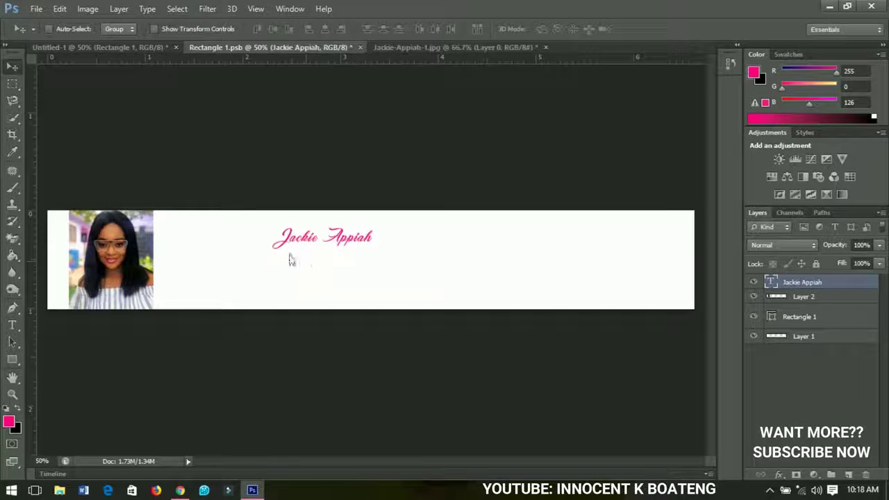
Enlarge the "Jackie Appiah" text proportionally to more than double its size and place it near the middle of the strip.
key("ctrl+t")
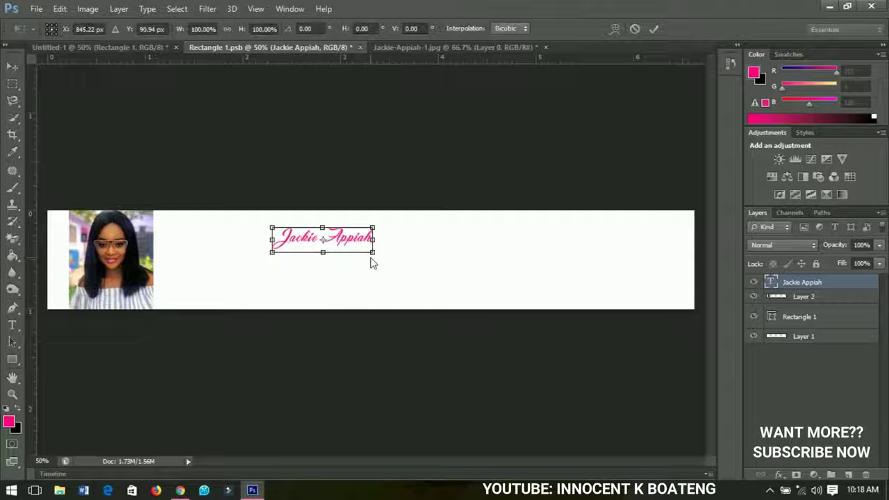
left_click_drag(374, 259, 449, 287)
key("Return")
left_click_drag(370, 248, 403, 262)
Center the "Jackie Appiah" text horizontally and vertically against a full-canvas selection, and clear the selection.
key("ctrl+a")
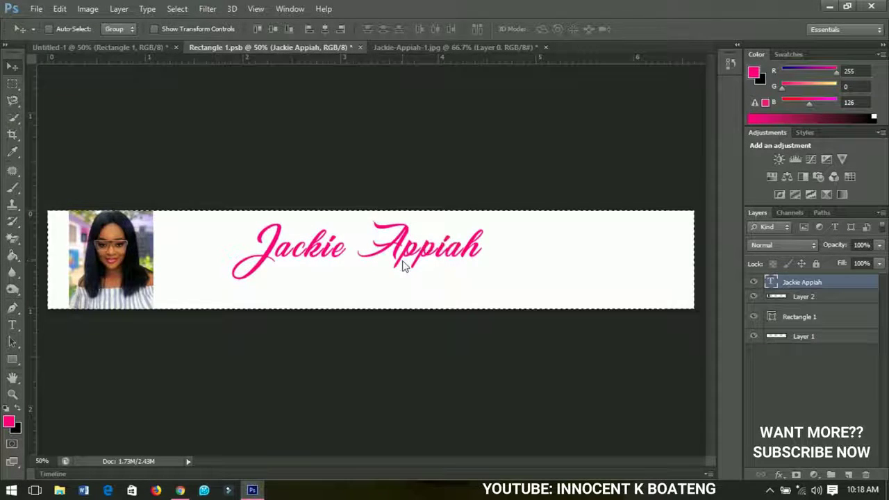
left_click(325, 29)
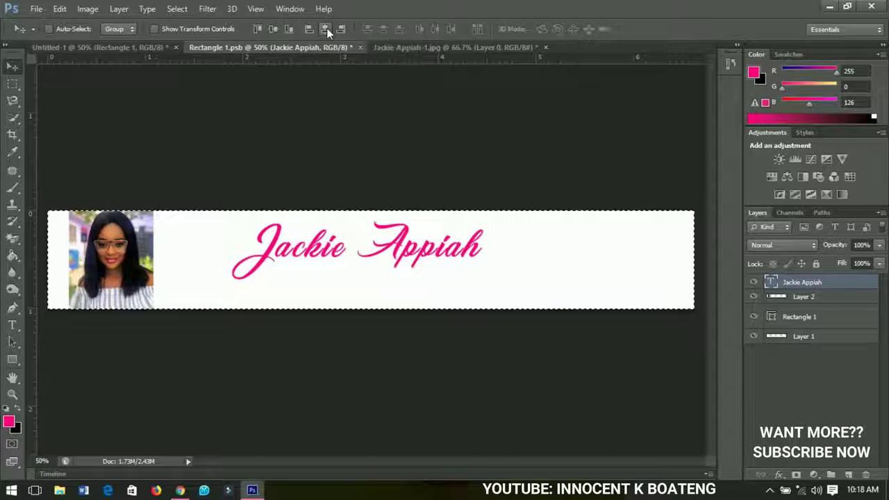
left_click(272, 29)
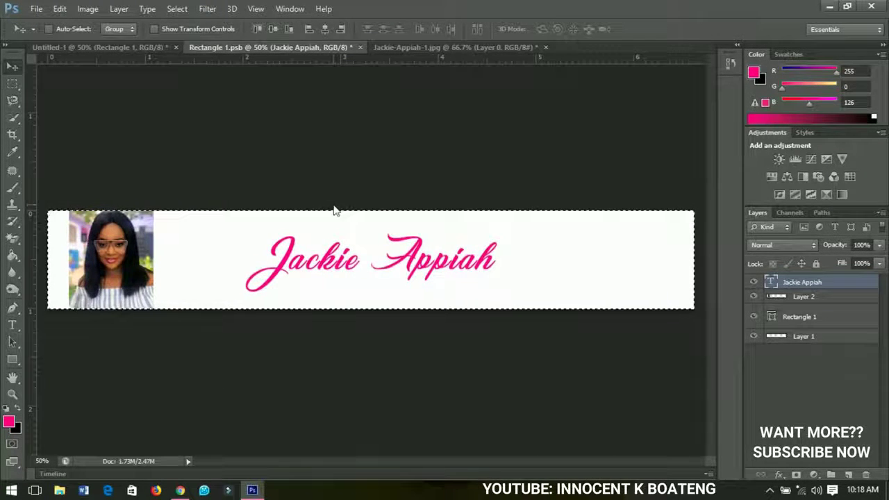
key("ctrl+d")
Nudge the "Jackie Appiah" text upward to leave white space beneath it in the strip.
key("Up")
key("Up")
key("Up")
key("Up")
key("Up")
key("Up")
key("Up")
key("Up")
key("Up")
key("Up")
key("Up")
key("Up")
key("Up")
key("Up")
key("Up")
key("Up")
key("Up")
key("Up")
key("Up")
key("Up")
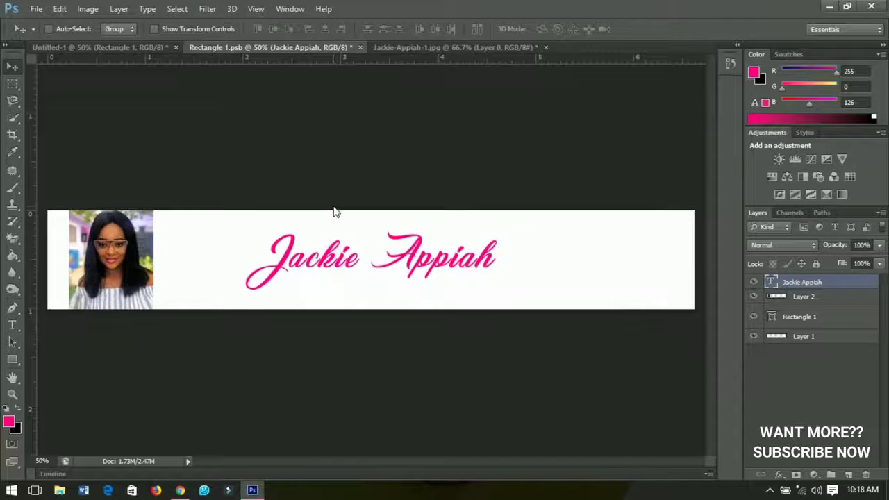
key("Up")
key("Up")
key("Up")
key("Up")
key("Up")
key("Up")
key("Up")
key("Up")
key("Up")
key("Up")
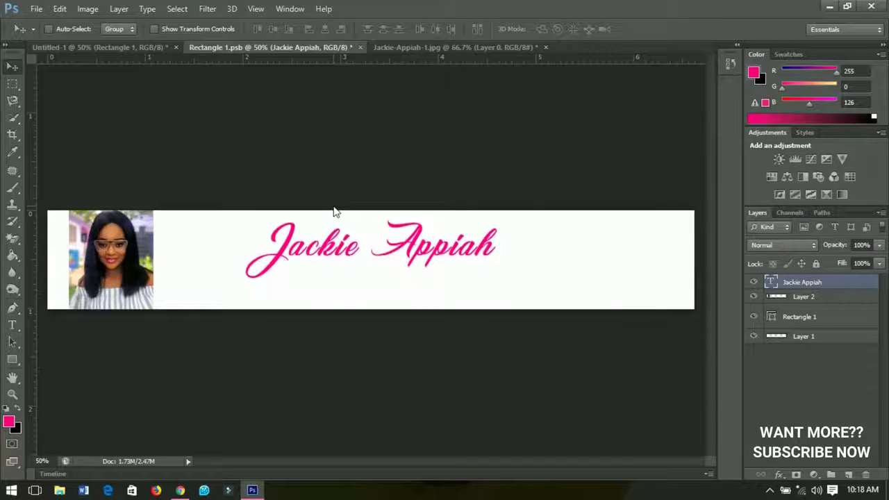
Enlarge the "Jackie Appiah" text slightly around its center and apply the transformation.
key("ctrl+t")
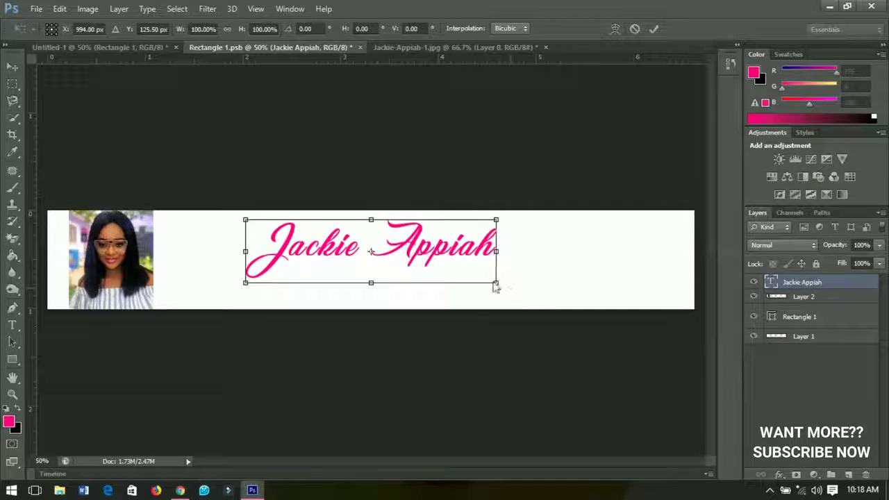
left_click_drag(507, 286, 515, 294)
key("Return")
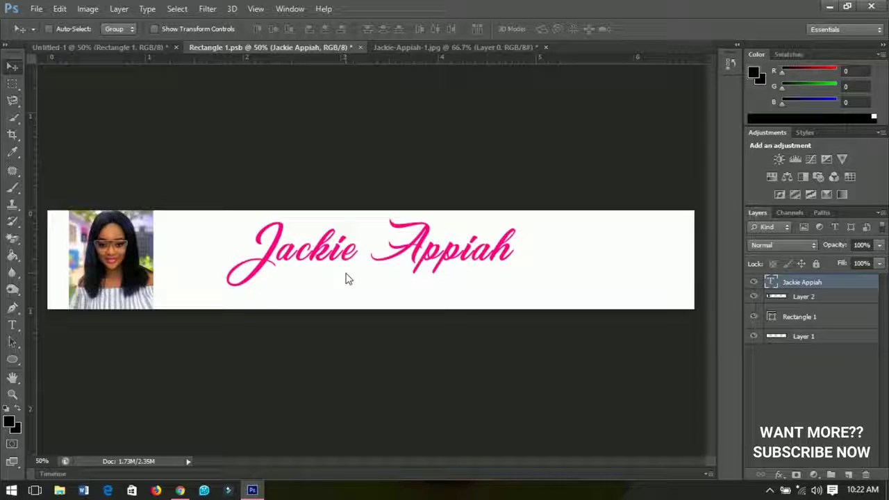
Draw a pink circle of 23 × 23 px with the Ellipse tool below the word "Jackie".
left_click(12, 360)
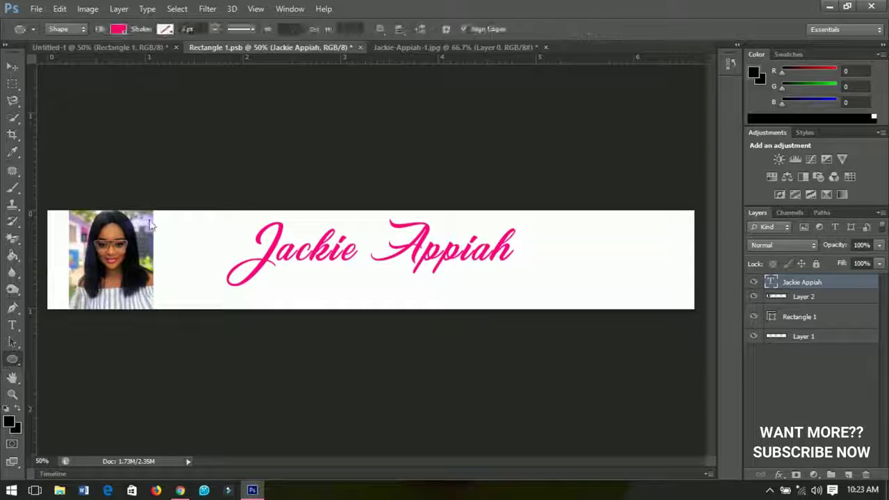
scroll(296, 292, "up", 1)
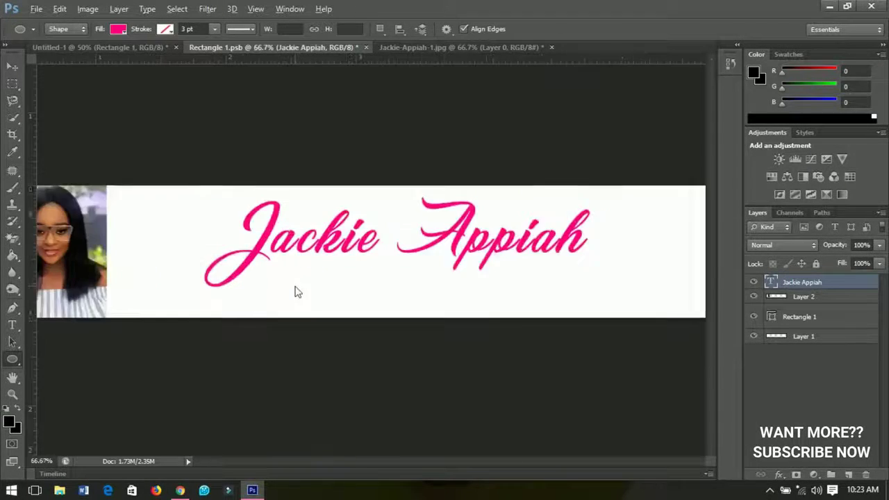
scroll(299, 285, "up", 1)
scroll(303, 251, "down", 1)
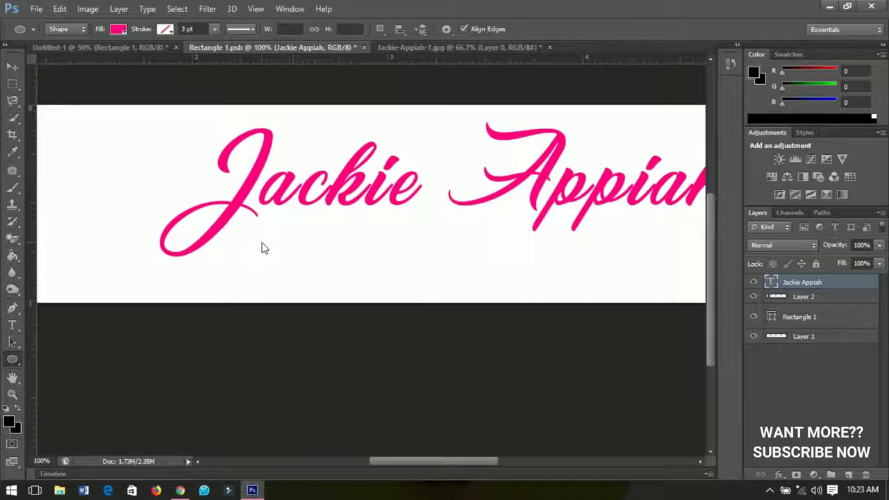
left_click_drag(262, 253, 291, 272)
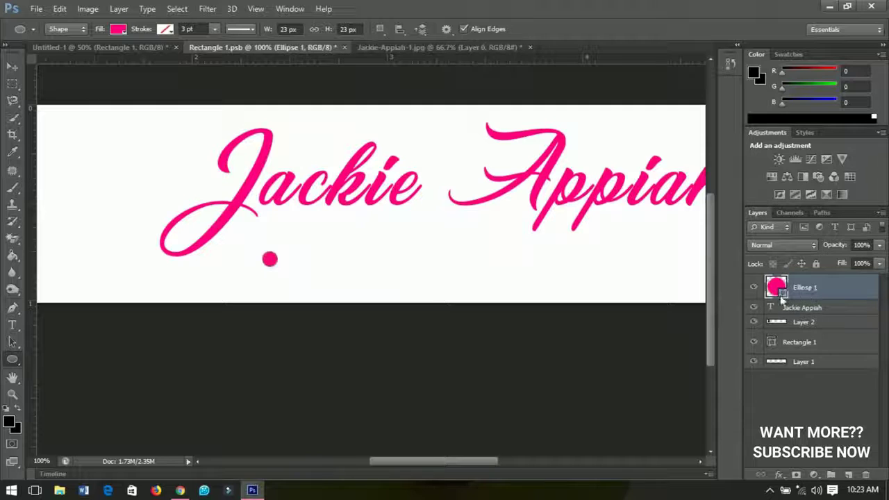
Change the small circle's fill color to black (000000).
double_click(778, 288)
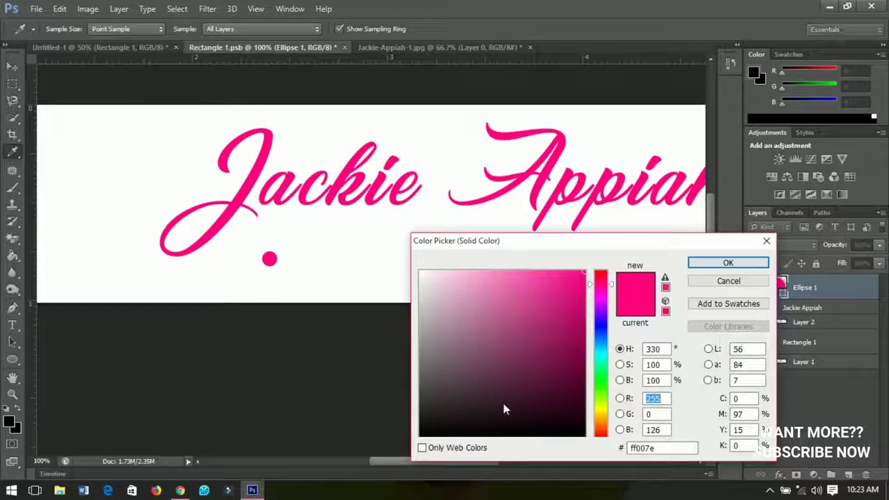
left_click_drag(458, 432, 437, 441)
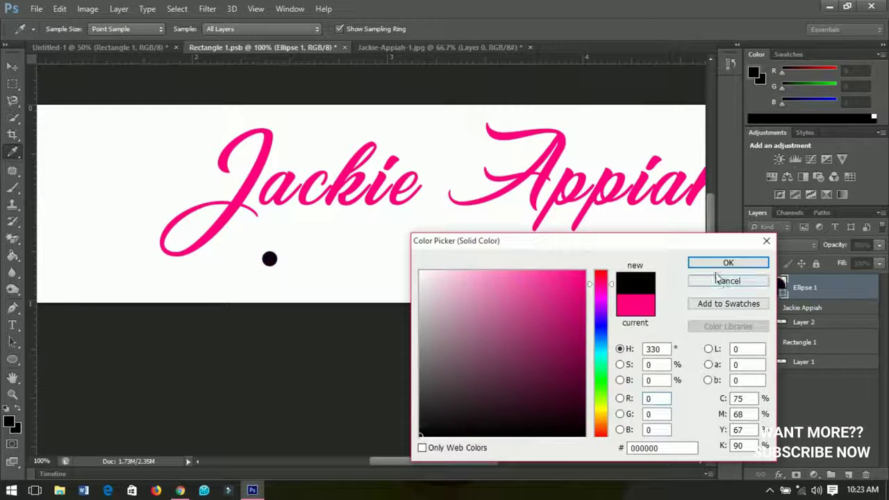
left_click(728, 263)
Add the black text "BEAUTY" in Akrobat Bold, 10.78 pt, beside the small black circle.
left_click(12, 325)
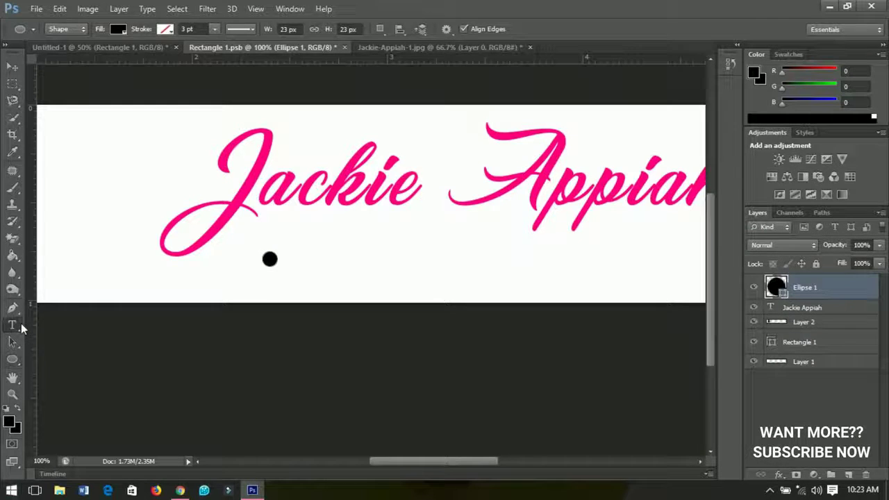
scroll(309, 292, "down", 1)
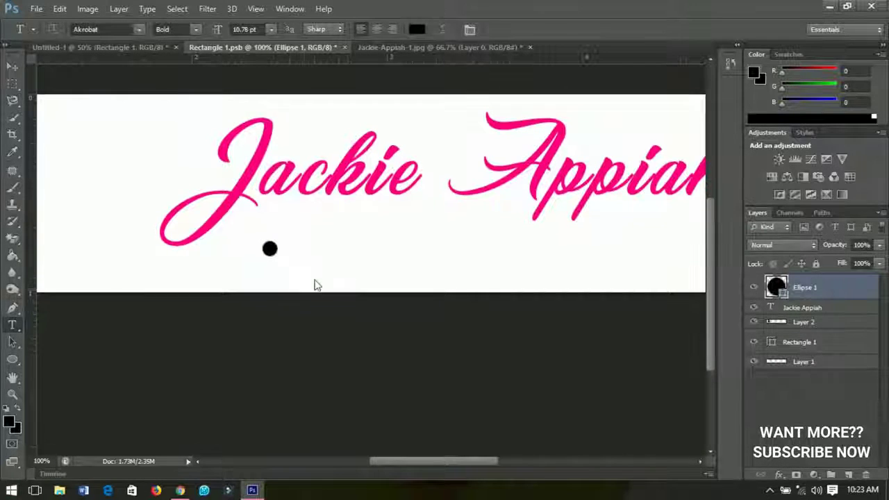
left_click(306, 266)
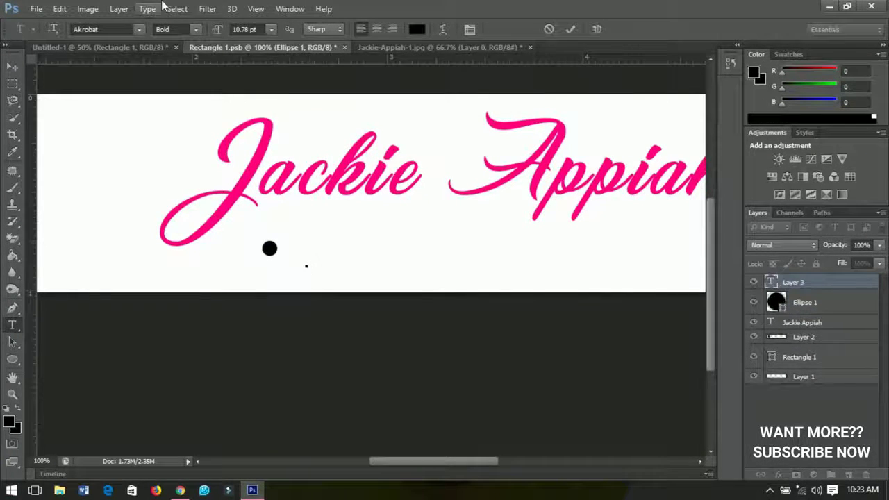
left_click(108, 32)
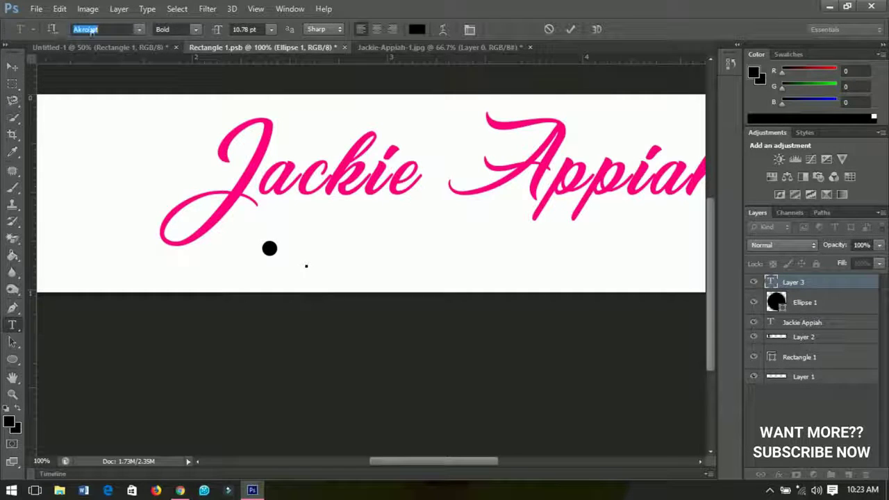
left_click(176, 33)
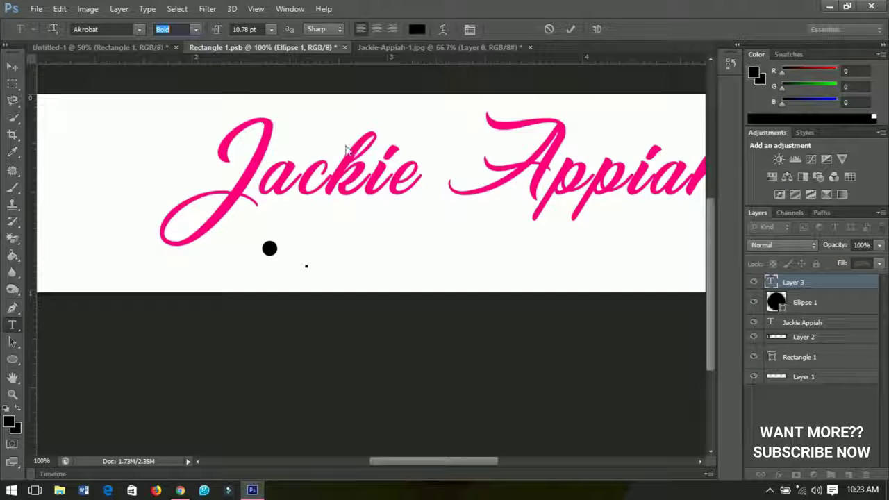
left_click(313, 263)
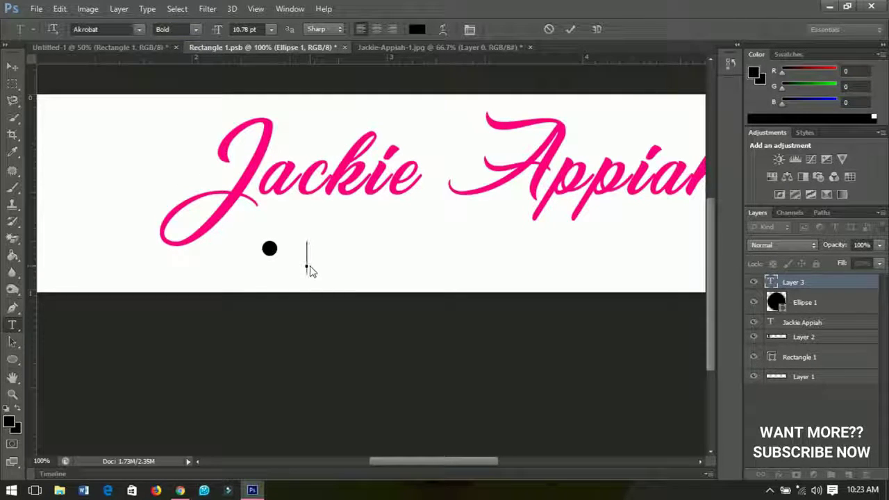
type("bea")
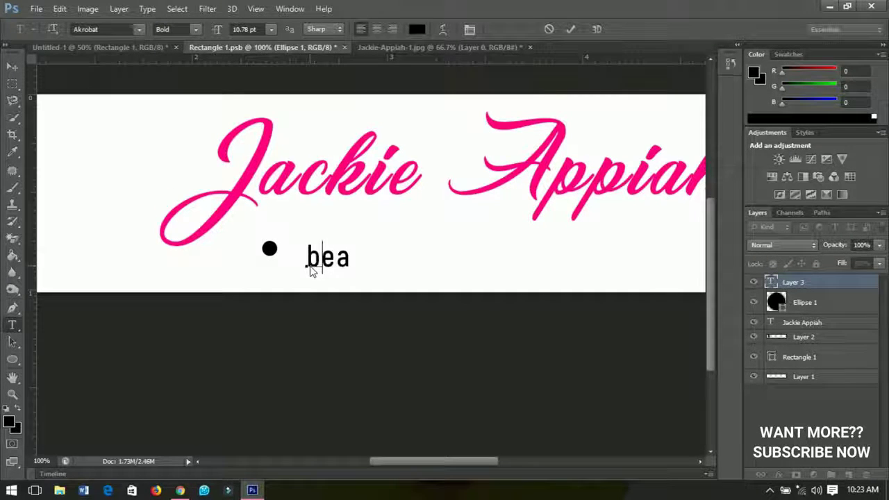
key("BackSpace")
key("BackSpace")
key("BackSpace")
type("BEAUTY")
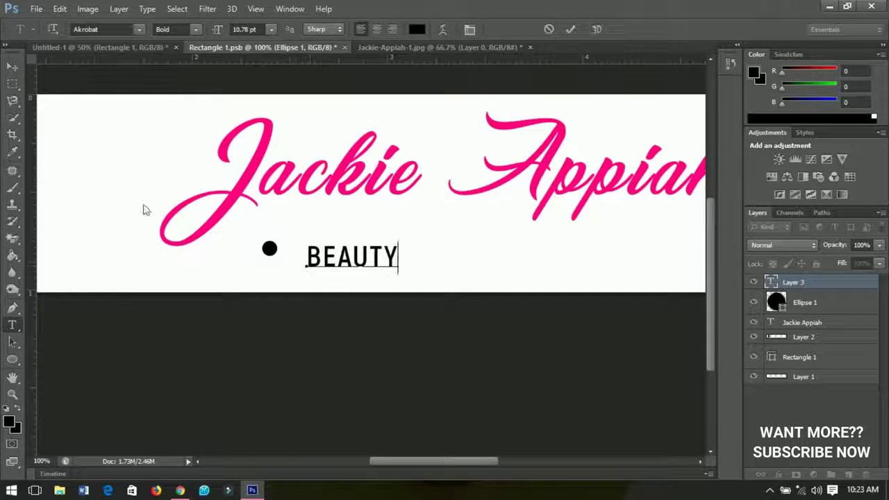
Scale the "BEAUTY" text down to about 9.04 pt and place it close beside the black circle, vertically centered on it.
left_click(12, 68)
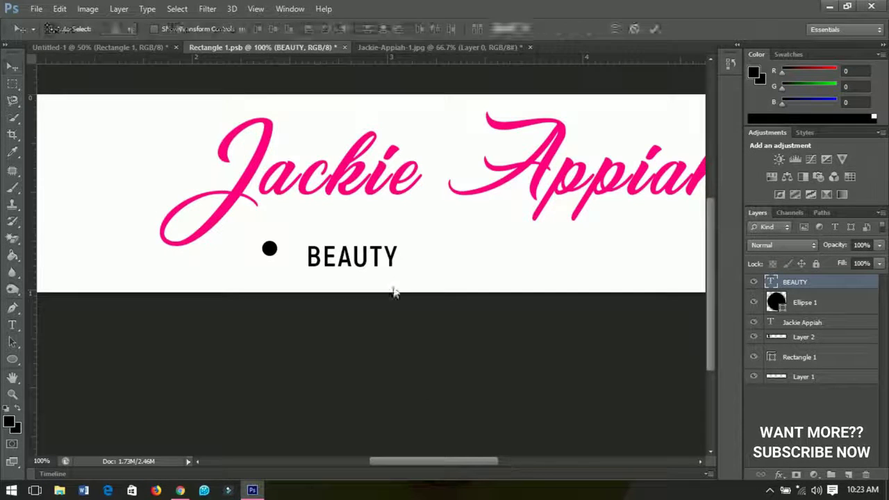
key("ctrl+t")
left_click_drag(399, 275, 326, 256)
key("Return")
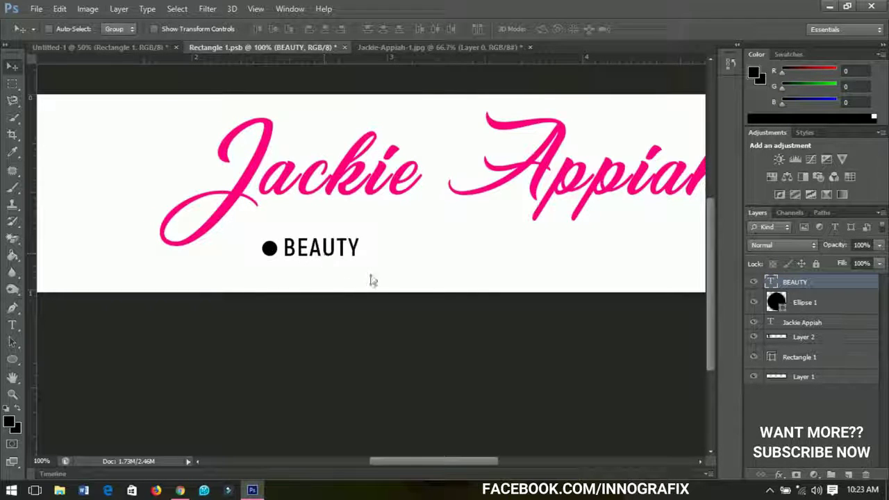
key("Down")
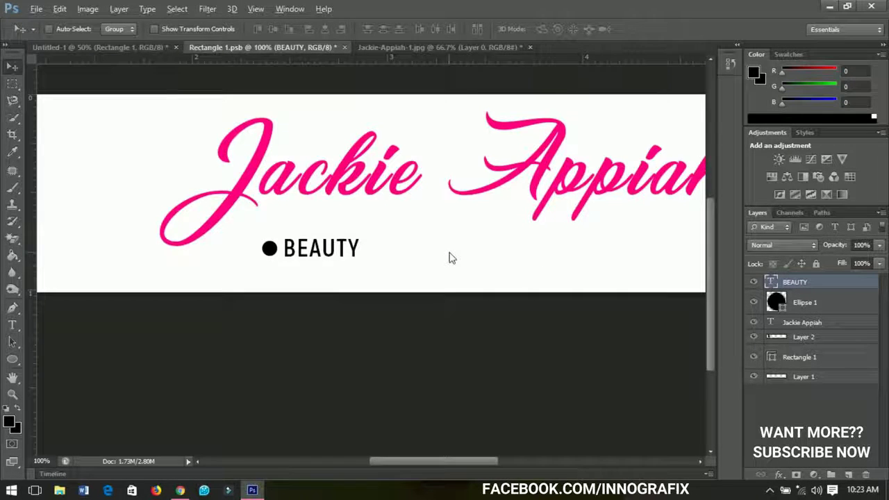
Duplicate the "BEAUTY" text together with its black circle and place the copy in line after the original.
scroll(449, 256, "down", 1)
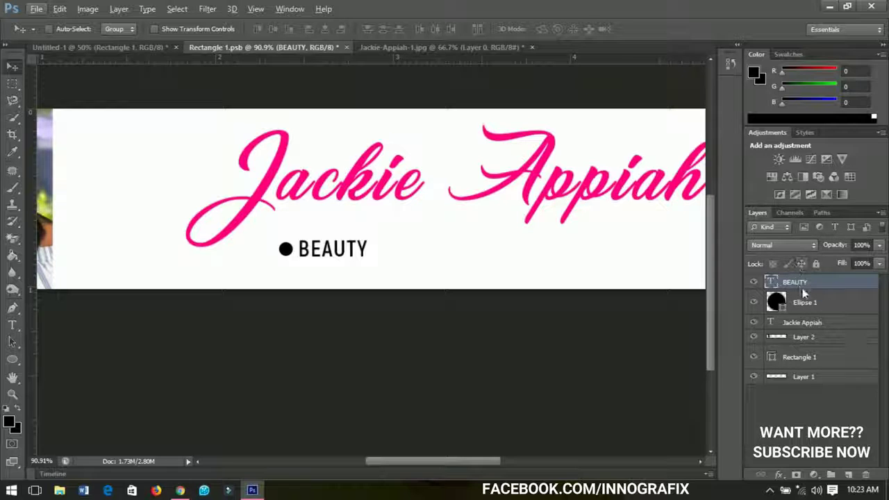
left_click(804, 302, "shift")
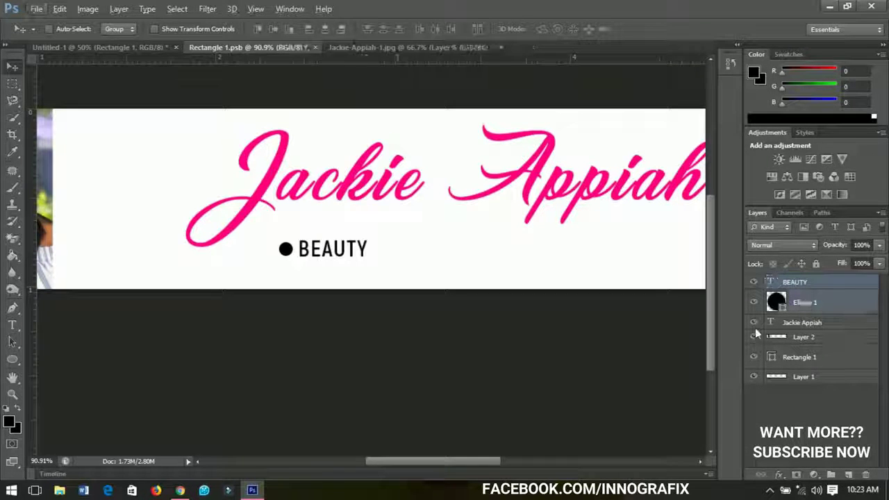
key("ctrl+j")
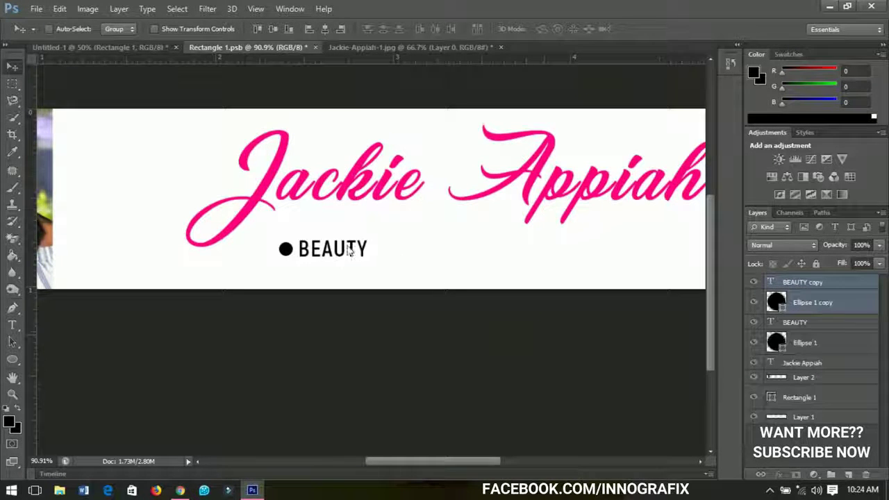
left_click_drag(348, 250, 465, 257)
Change the duplicated "BEAUTY" text to "FASHION".
double_click(456, 255)
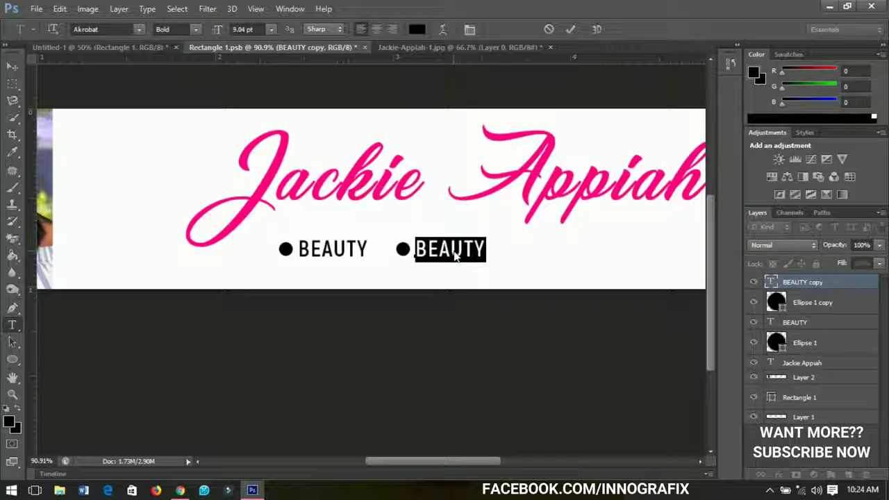
type("FAS")
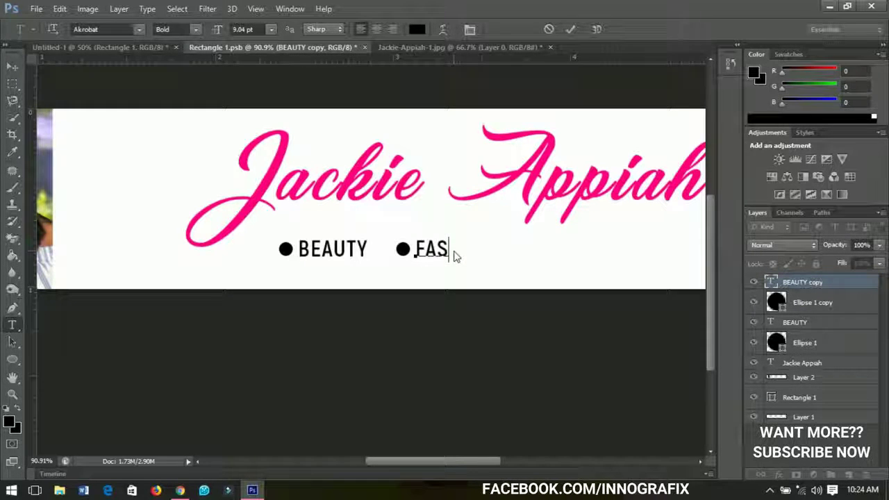
type(" HION")
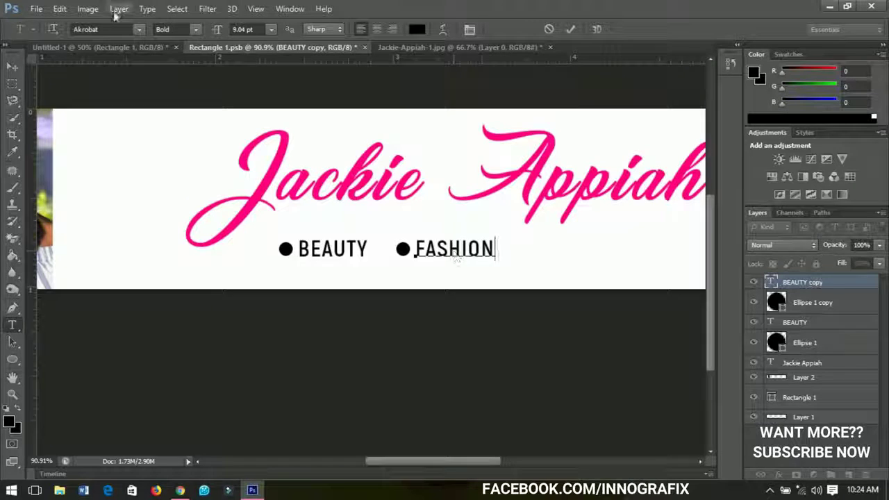
left_click(12, 67)
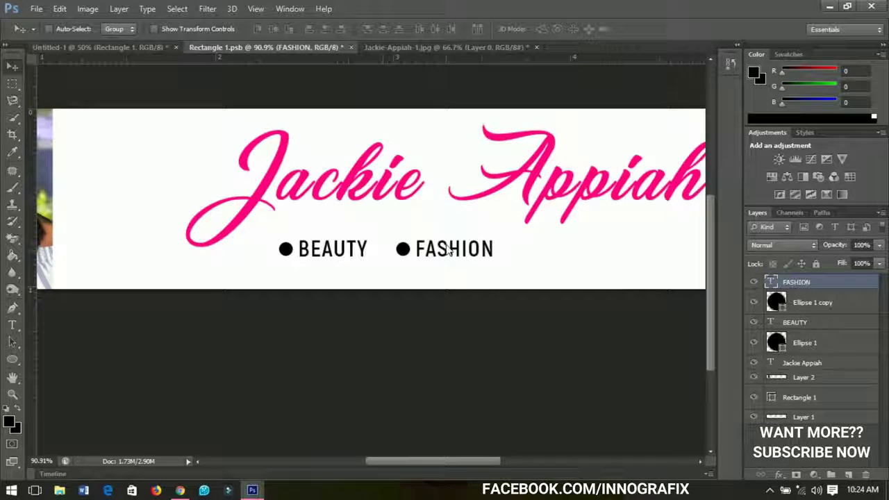
Duplicate the "FASHION" text with its circle and place the copy in line after it with similar spacing.
left_click_drag(450, 251, 306, 242)
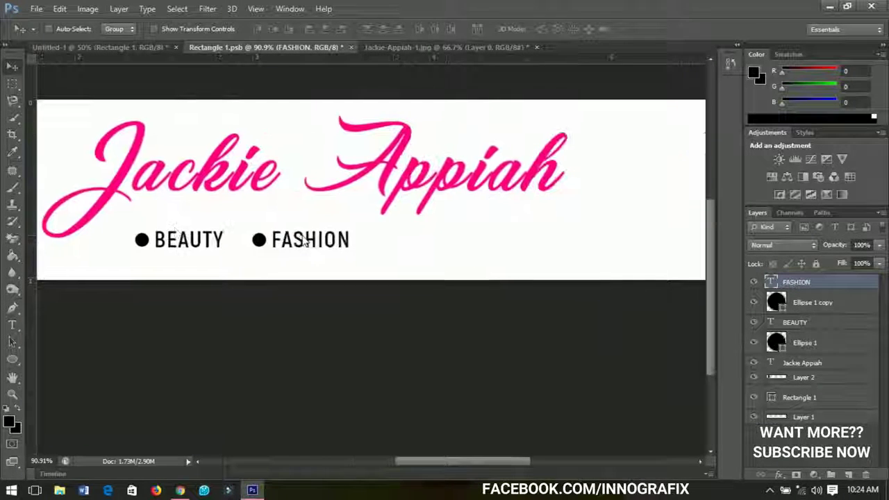
left_click(806, 302, "shift")
key("ctrl+j")
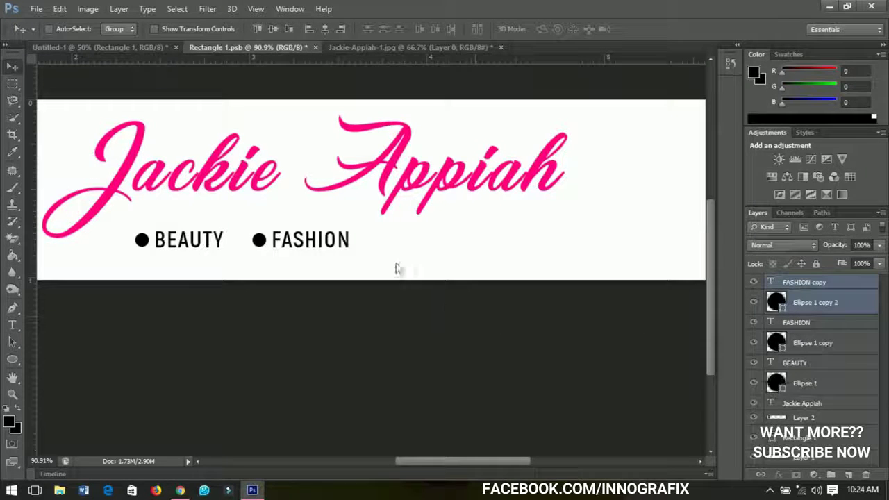
left_click_drag(318, 242, 441, 243)
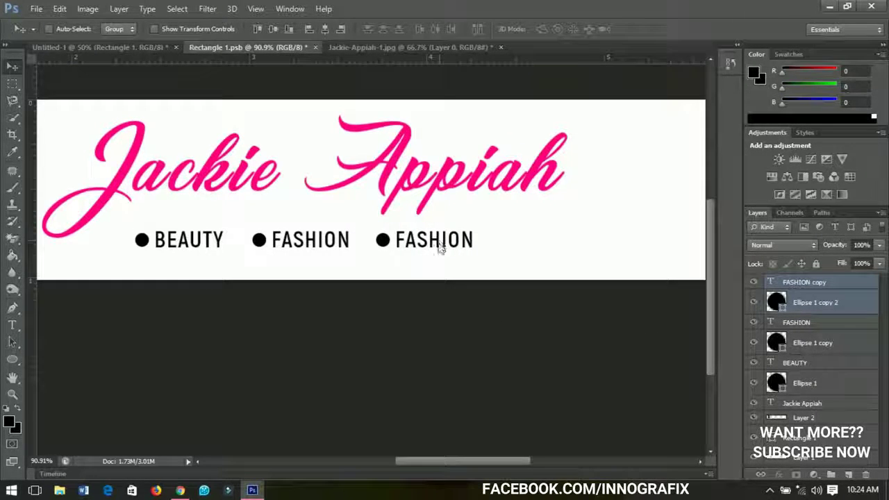
Replace the wording of the second "FASHION" text with "LIFESTYLE".
key("t")
left_click(427, 249)
double_click(427, 248)
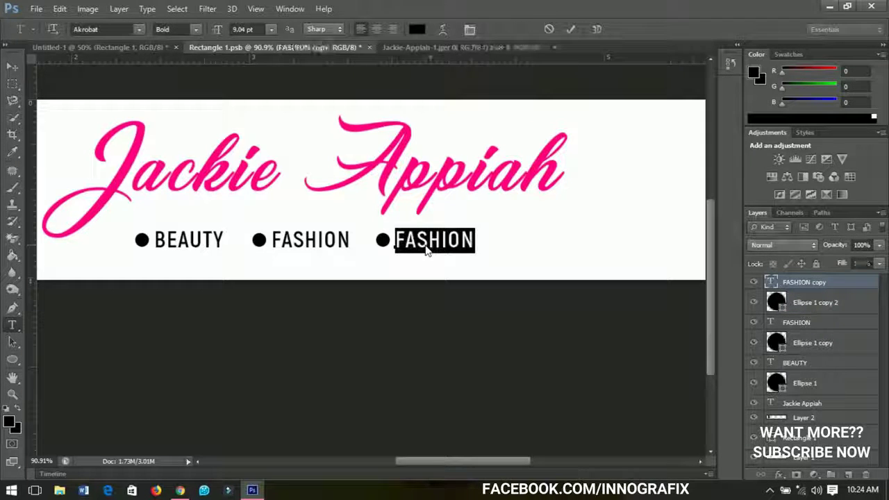
left_click(427, 250)
key("End")
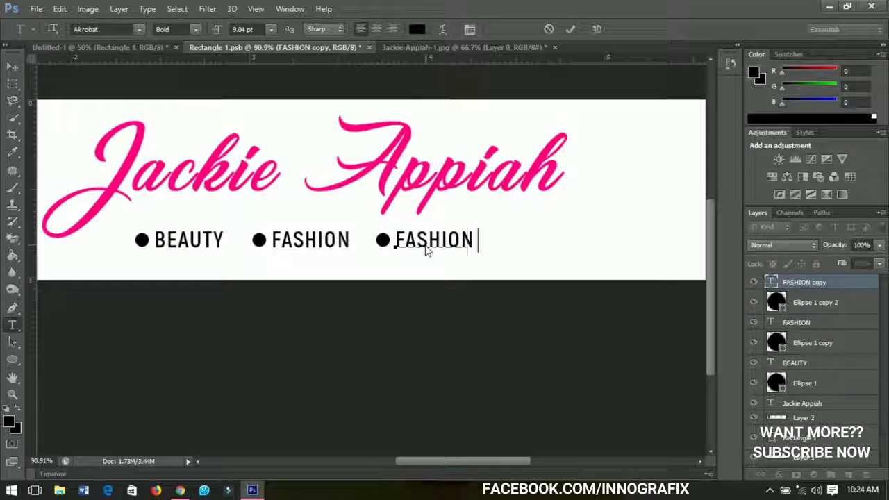
key("BackSpace")
key("BackSpace")
key("BackSpace")
key("BackSpace")
key("BackSpace")
key("BackSpace")
key("BackSpace")
type("LIFESTYLE")
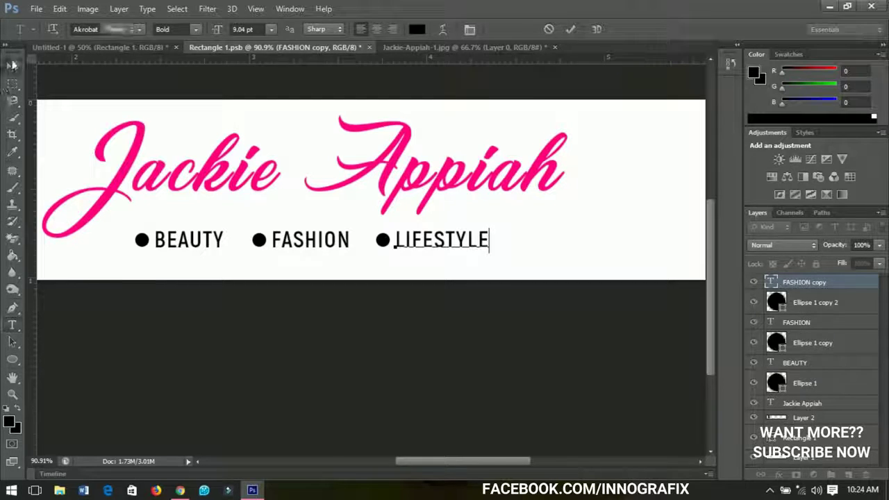
left_click(12, 66)
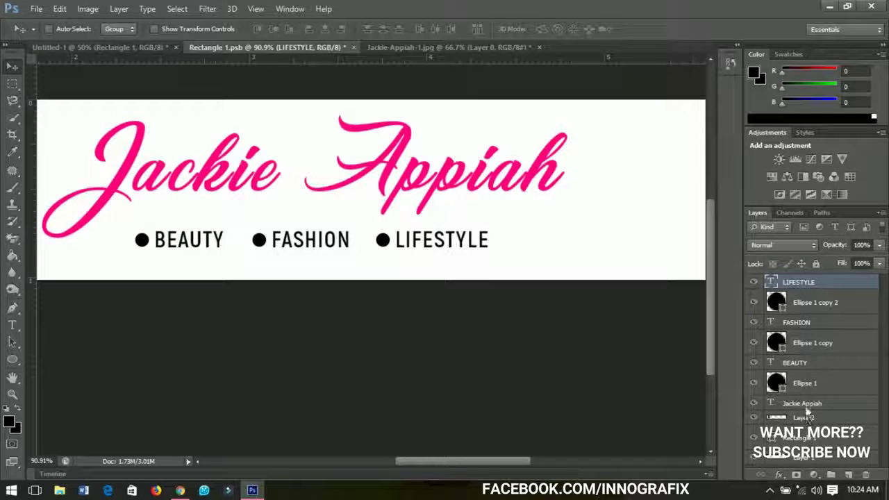
Group the three bullet words and their circles, and check the group's content by toggling its visibility.
left_click(805, 385, "shift")
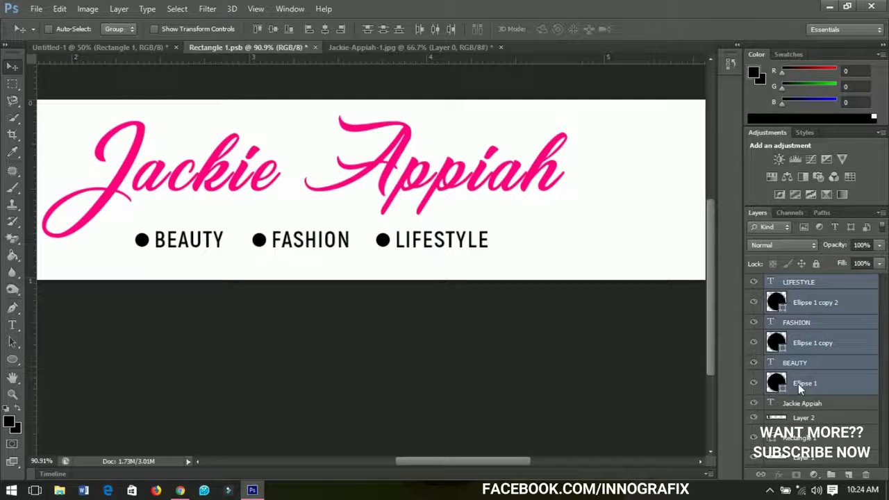
key("ctrl+g")
left_click(754, 283)
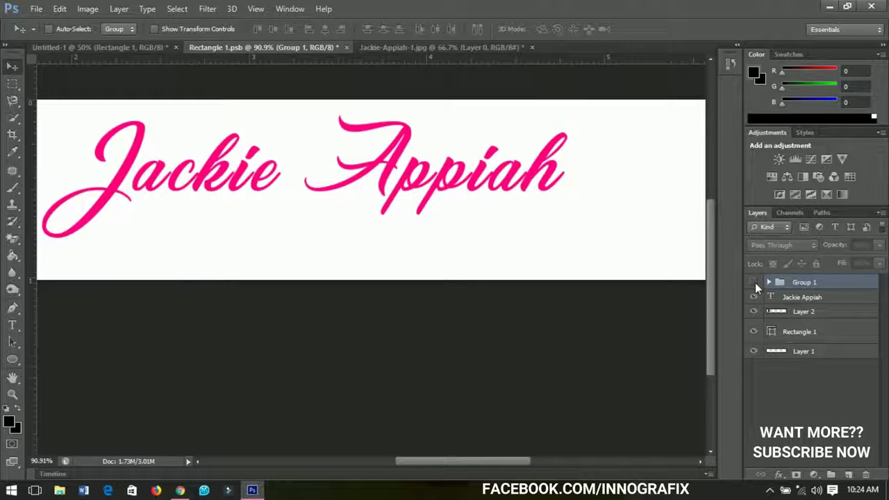
left_click(754, 283)
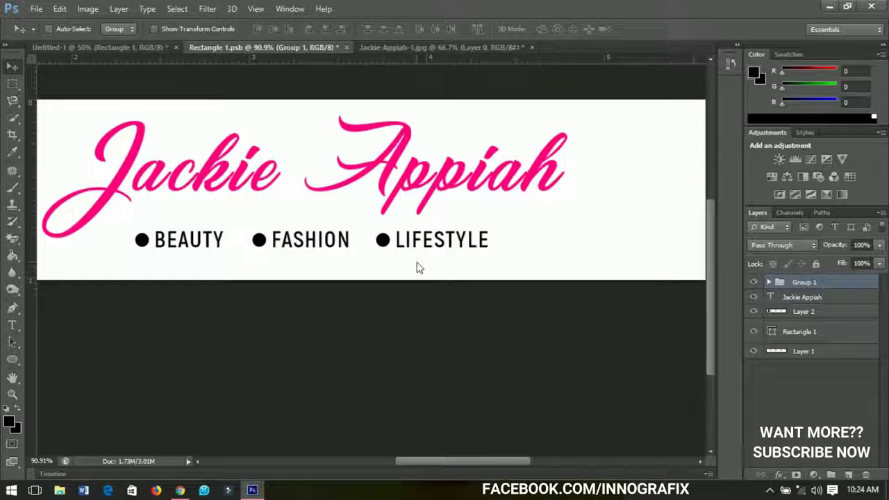
Enlarge the bullet group around its center to about 103.51% width and 101.98% height.
key("ctrl+t")
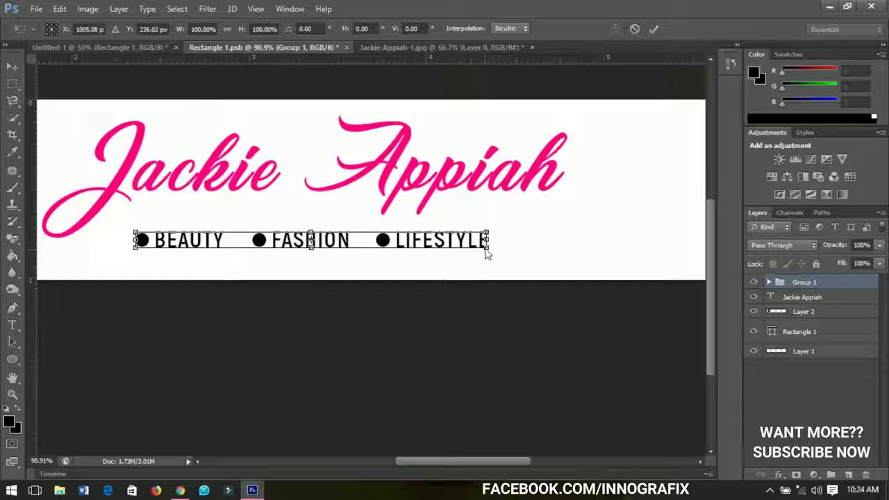
mouse_move(487, 251)
left_mouse_down()
mouse_move(478, 250)
mouse_move(495, 248)
left_mouse_up()
key("Return")
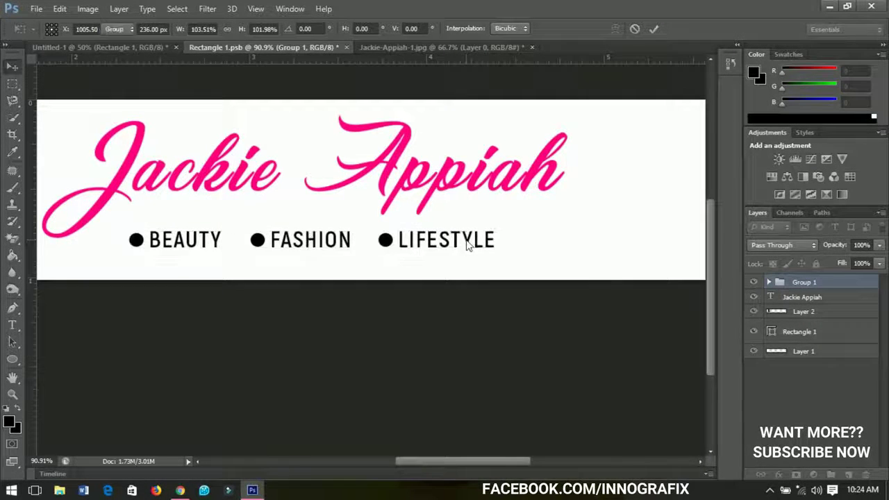
Nudge the bullet group slightly to the right and upward to sit centered beneath the name.
key("ctrl+minus")
key("ctrl+minus")
key("ctrl+minus")
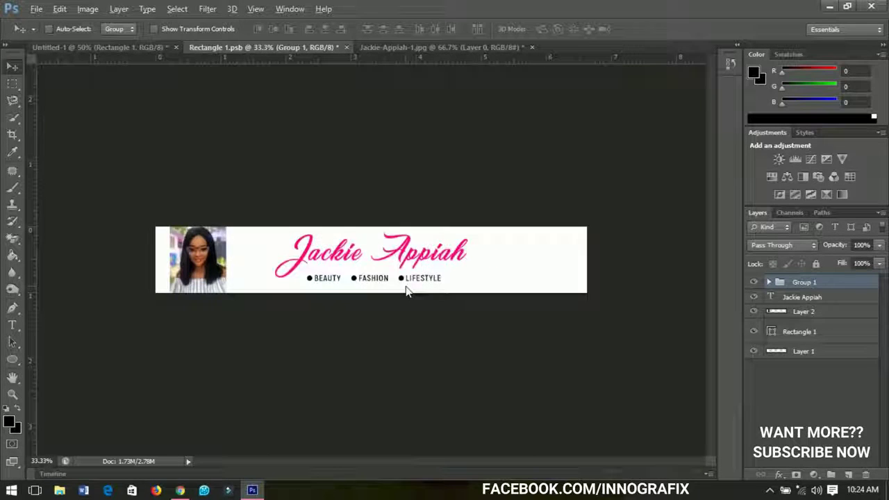
key("Right")
key("Right")
key("Right")
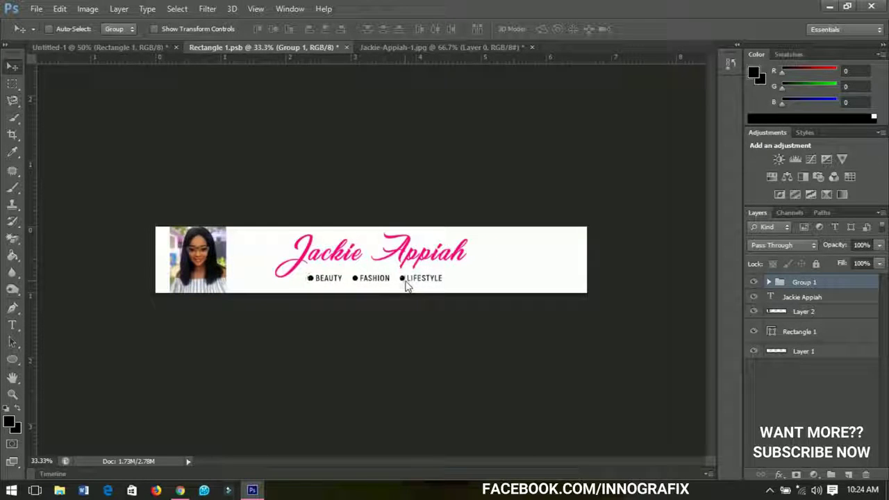
key("Up")
key("Up")
key("Up")
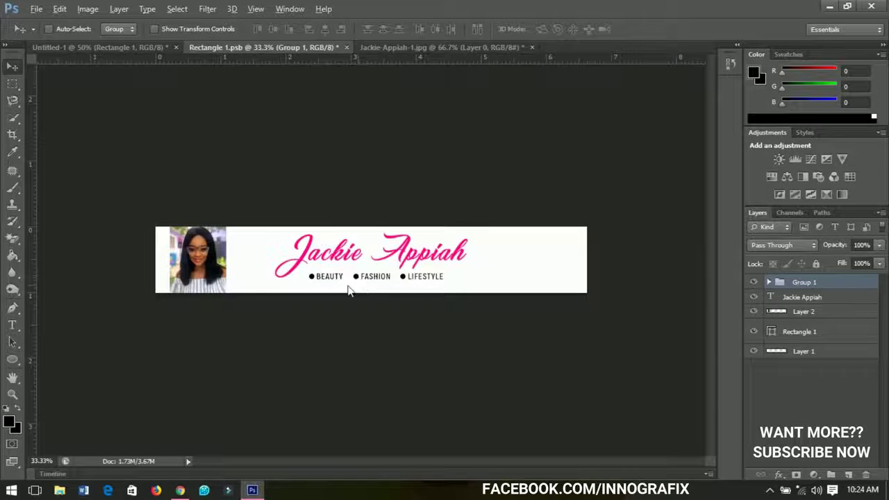
Open the 24pcs-Pink-Facial-Makeup-Brush-Set image and convert its background into a regular layer named Layer 0.
key("ctrl+plus")
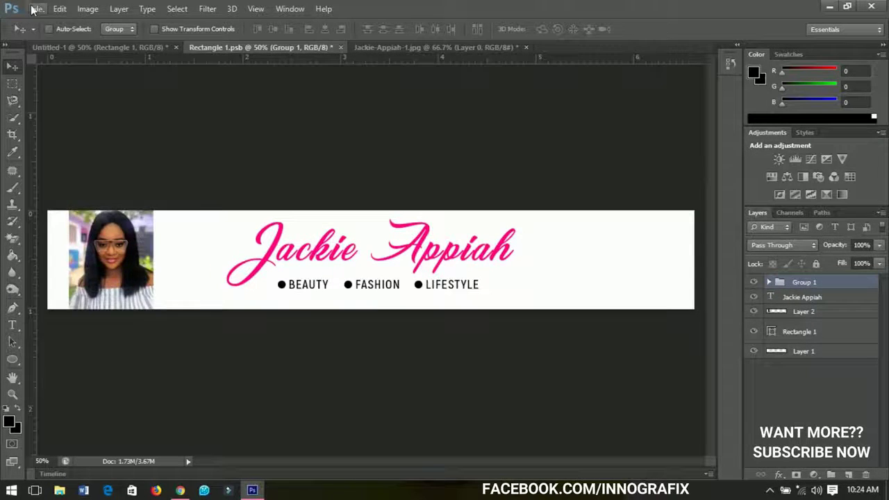
left_click(36, 8)
left_click(50, 35)
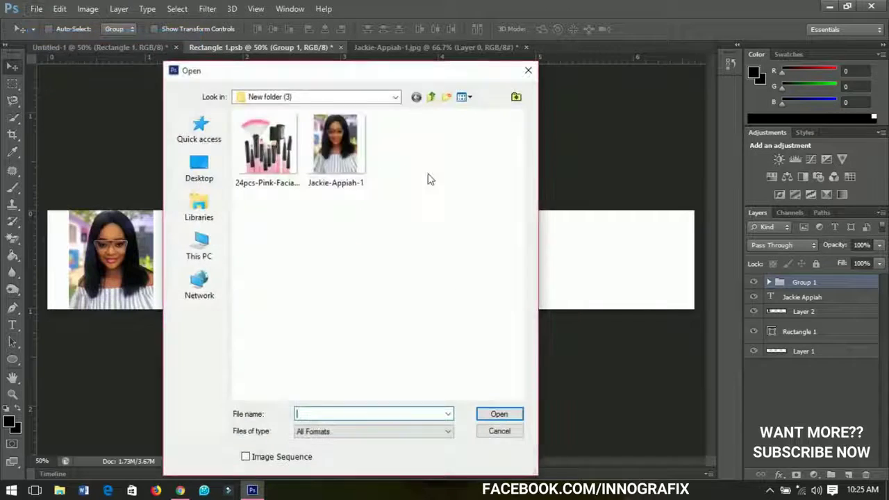
left_click(269, 174)
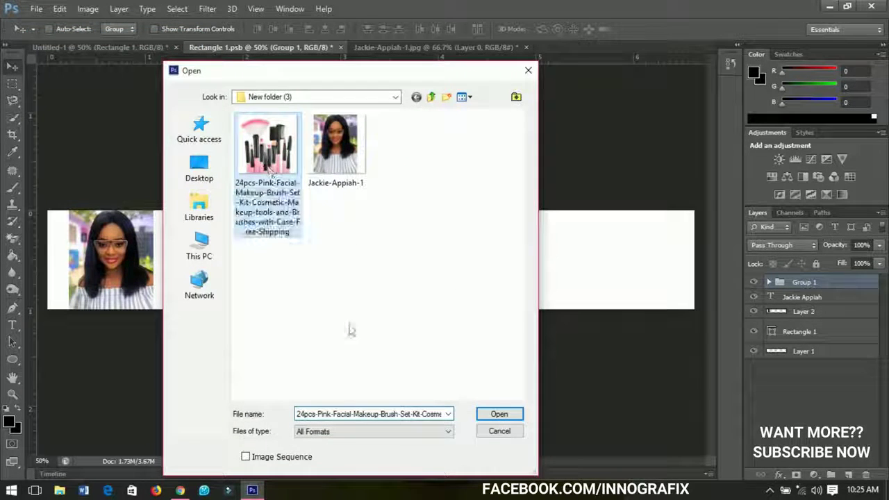
left_click(516, 415)
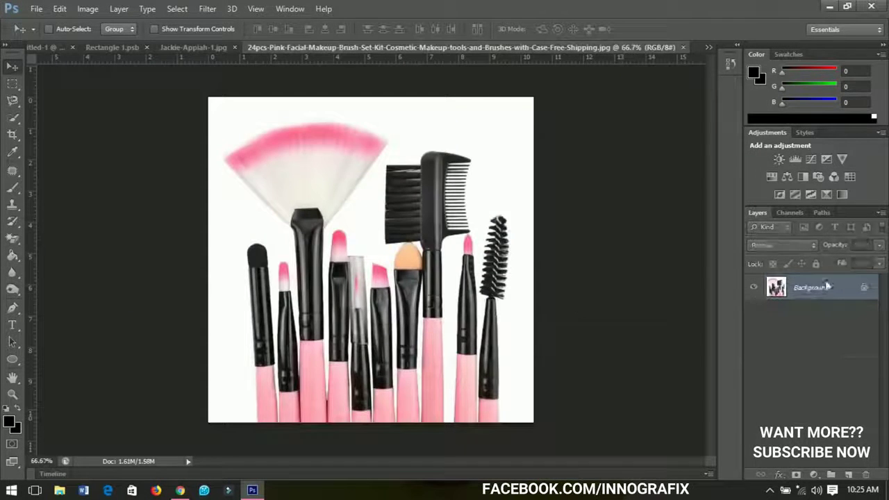
double_click(825, 286)
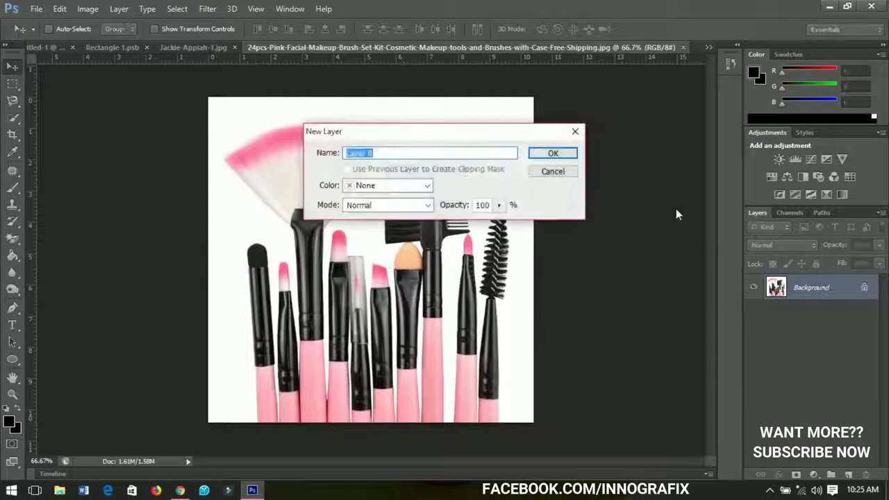
left_click(556, 154)
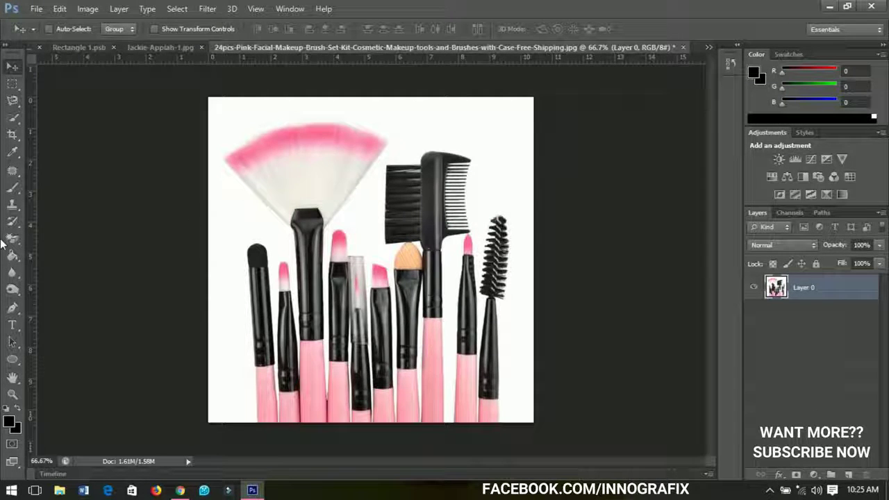
Erase the white background around and between the makeup brushes with the Magic Eraser at tolerance 32, contiguous.
left_click(8, 242)
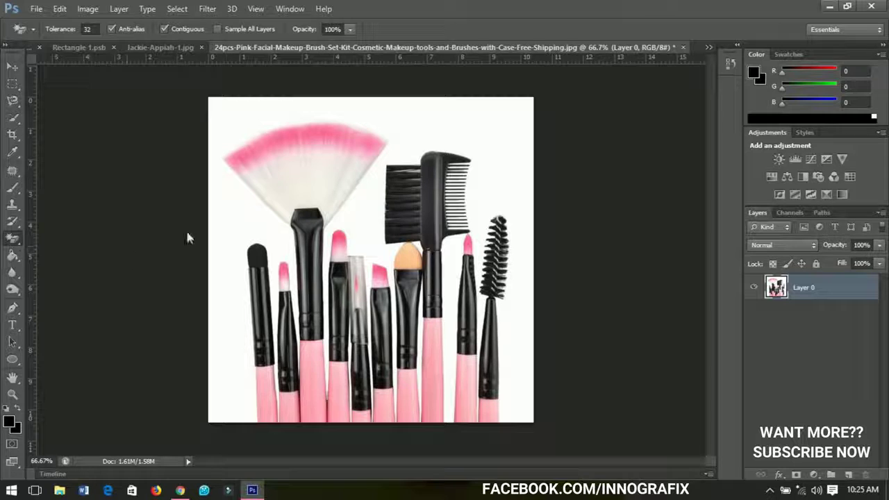
left_click(231, 231)
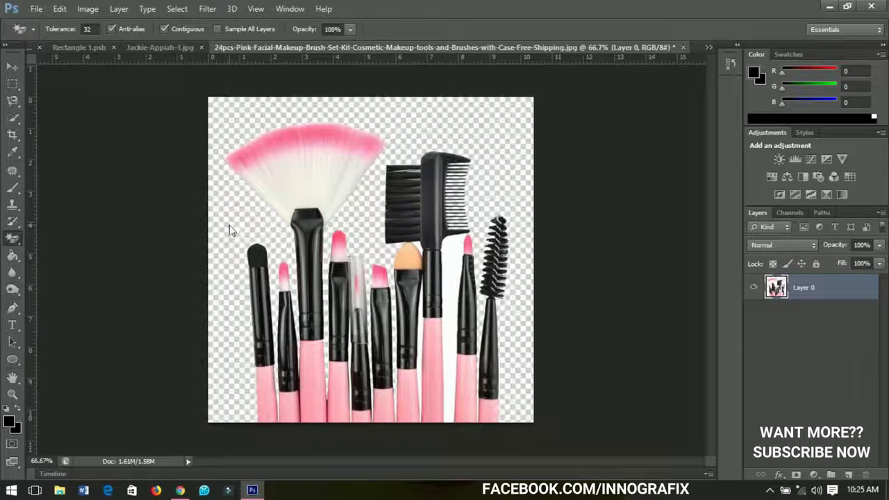
left_click(452, 340)
scroll(412, 375, "up", 2)
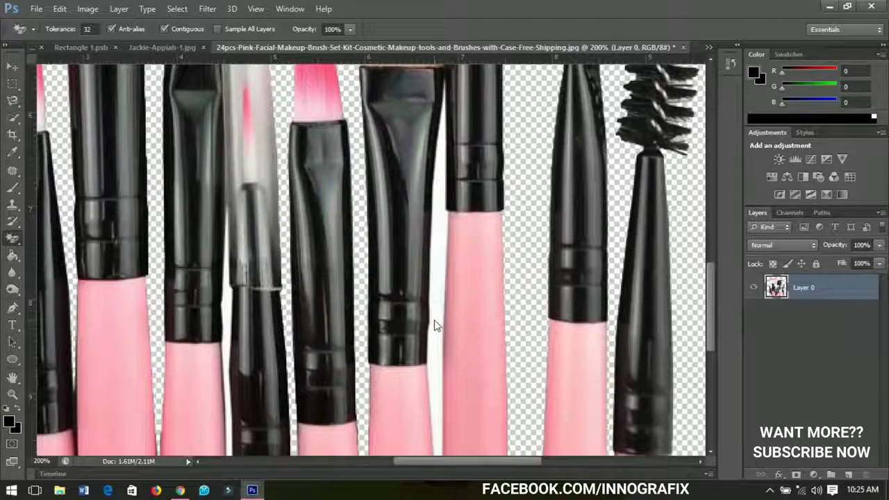
scroll(261, 431, "up", 1)
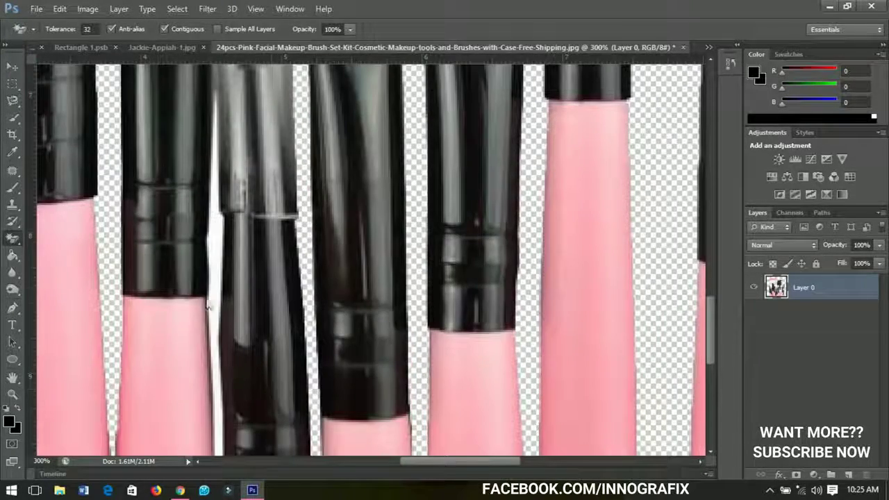
left_click(217, 267)
scroll(216, 270, "down", 2)
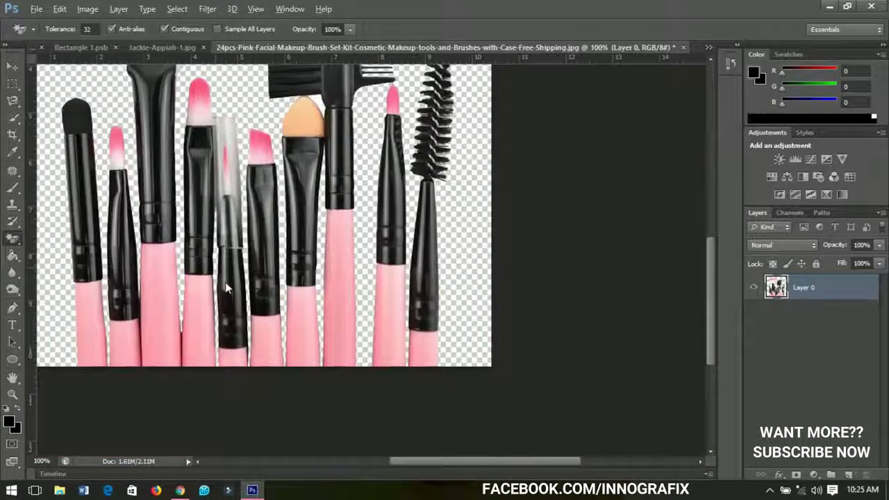
scroll(226, 283, "down", 2)
Copy the cut-out makeup brushes into Rectangle 1.psb and place them at the right end of the strip.
key("v")
left_click_drag(351, 237, 240, 79)
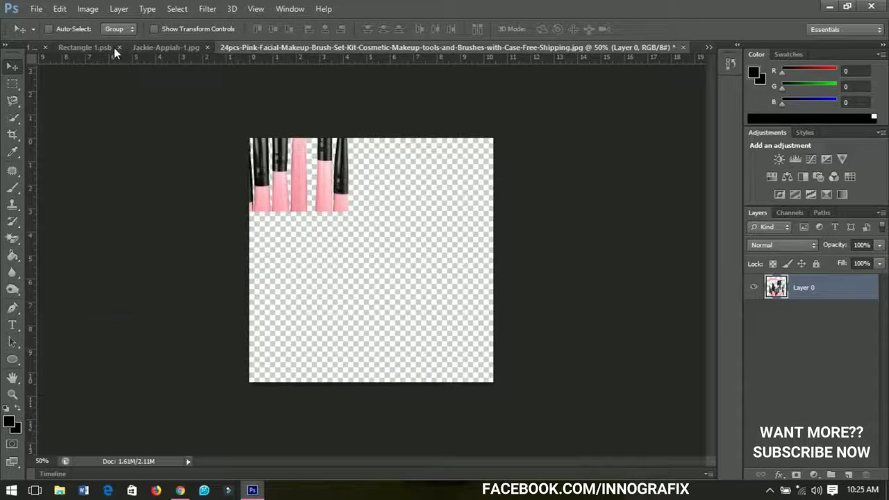
left_click(112, 47)
left_click_drag(650, 279, 607, 295)
Scale the brushes to about 45%, rotate them about -21°, and move them into the strip's lower-right corner.
key("ctrl+t")
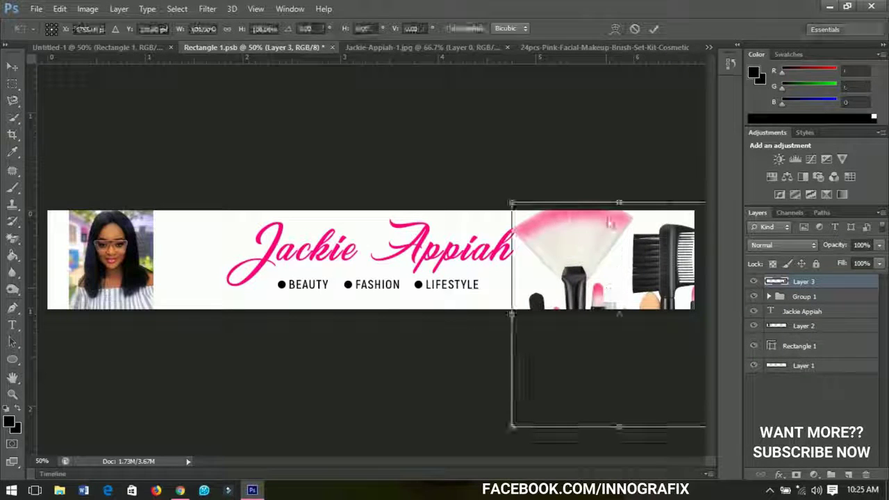
left_click_drag(511, 203, 566, 264)
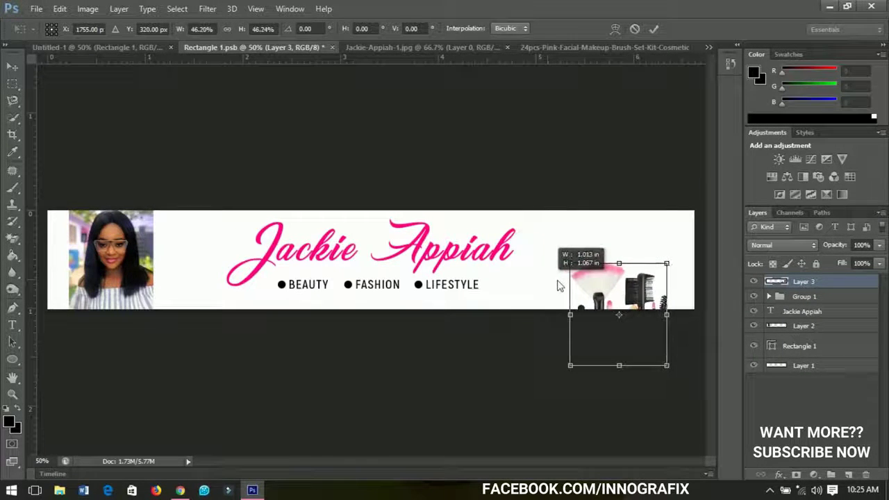
left_click_drag(703, 303, 685, 291)
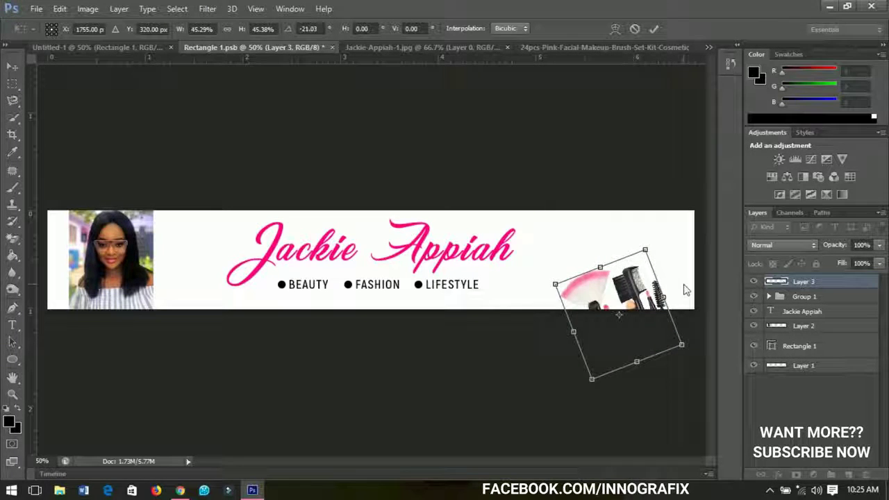
key("Return")
mouse_move(609, 310)
left_mouse_down()
mouse_move(667, 288)
mouse_move(656, 283)
mouse_move(646, 303)
mouse_move(653, 306)
left_mouse_up()
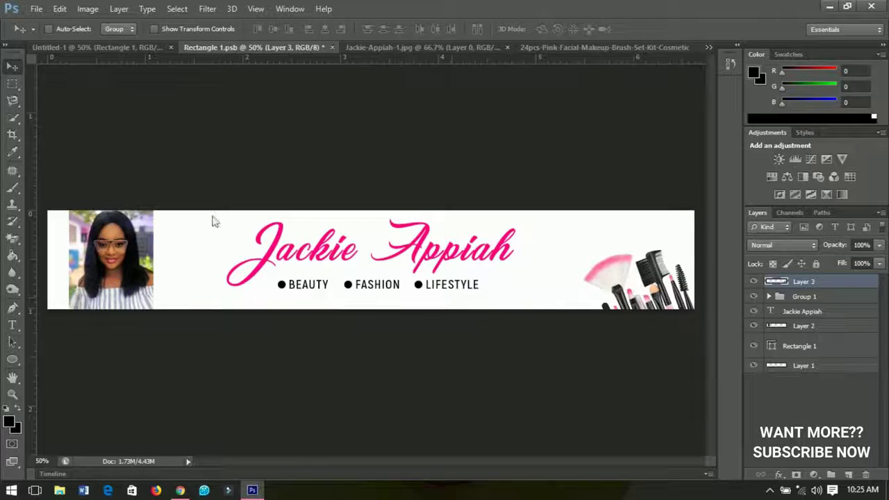
Select the script name's text layer and nudge it slightly down toward the bullet words.
right_click(456, 254)
left_click(464, 259)
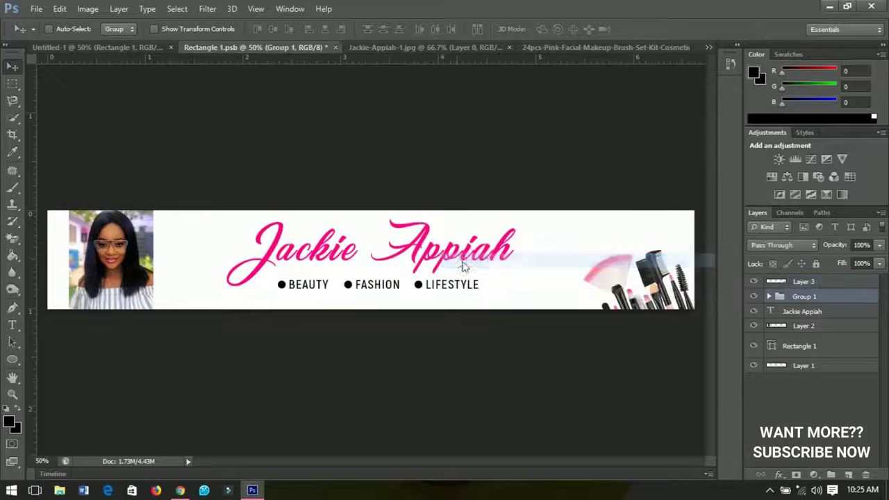
right_click(458, 259)
left_click(495, 281)
key("Down")
key("Down")
key("Down")
key("Down")
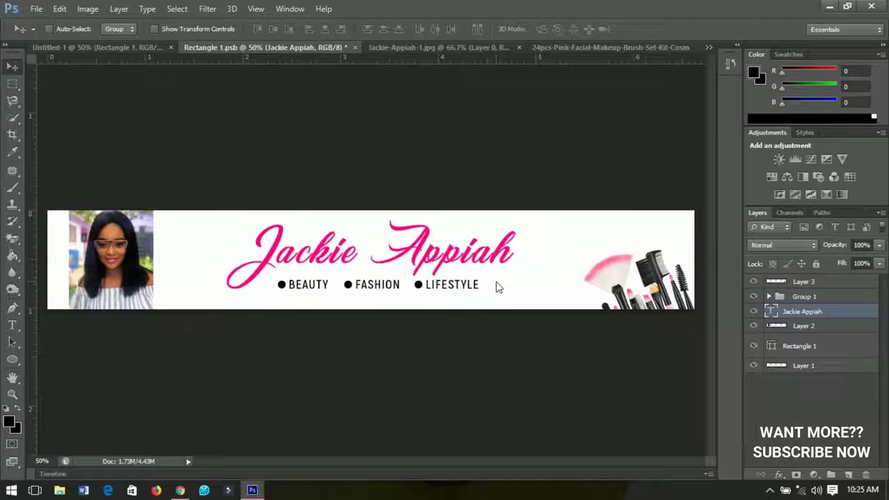
right_click(669, 281)
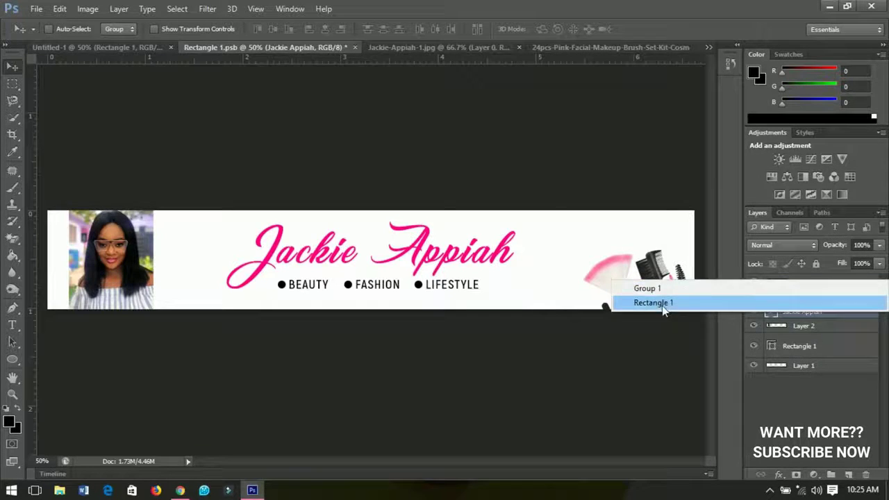
left_click(665, 303)
left_click_drag(665, 304, 622, 300)
key("ctrl+z")
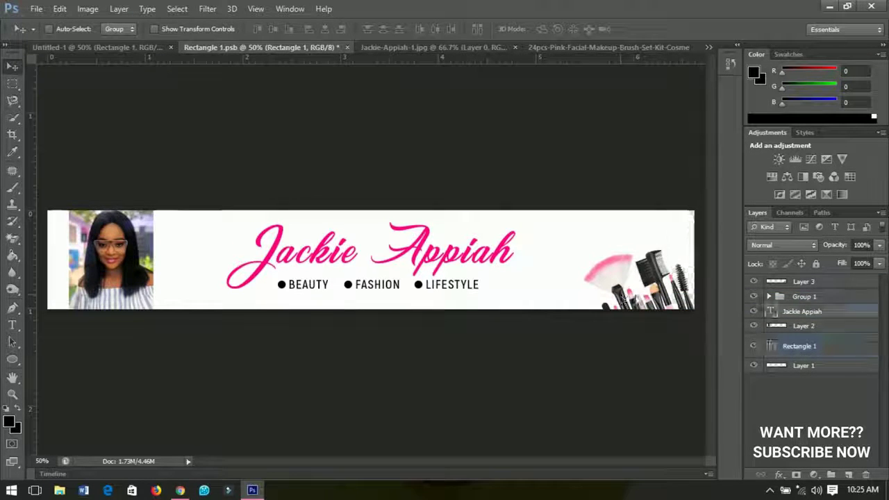
Select the brush image's layer and shift the brushes slightly left, away from the strip's right edge.
right_click(622, 298)
left_click(629, 289)
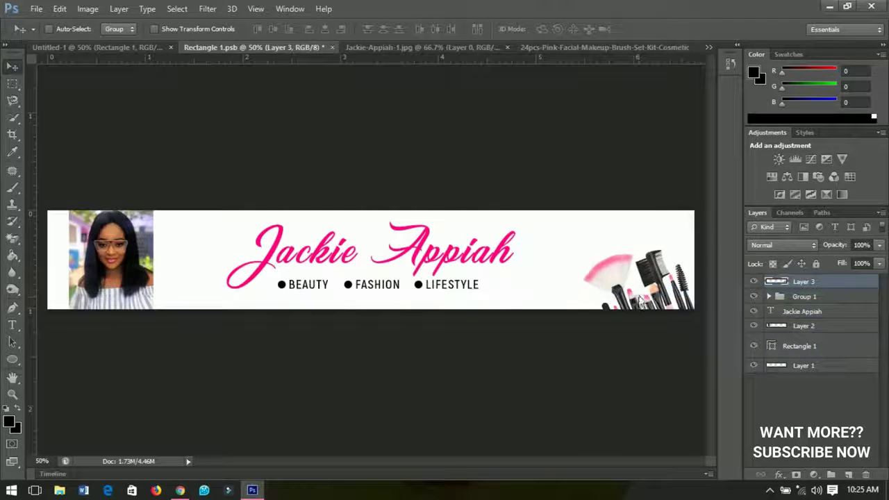
left_click_drag(639, 301, 616, 299)
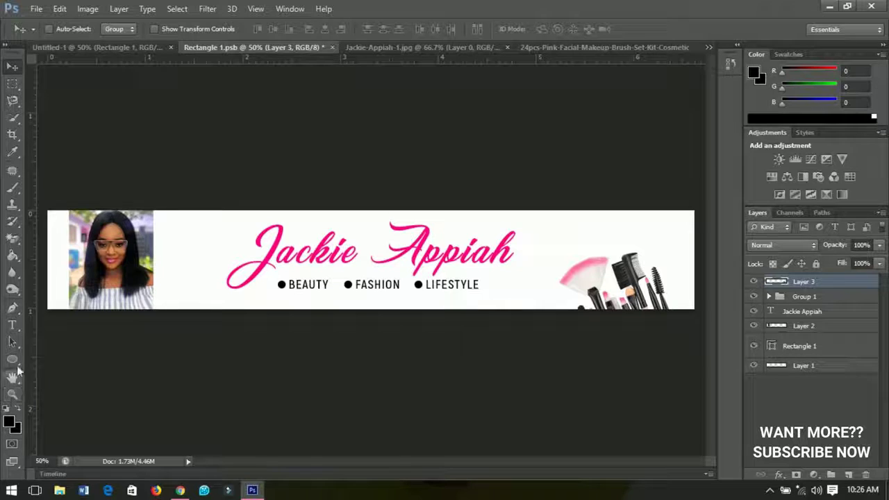
Draw a pink rounded rectangle of about 376 × 78 px with a 50 px radius above the brushes.
left_click(13, 359)
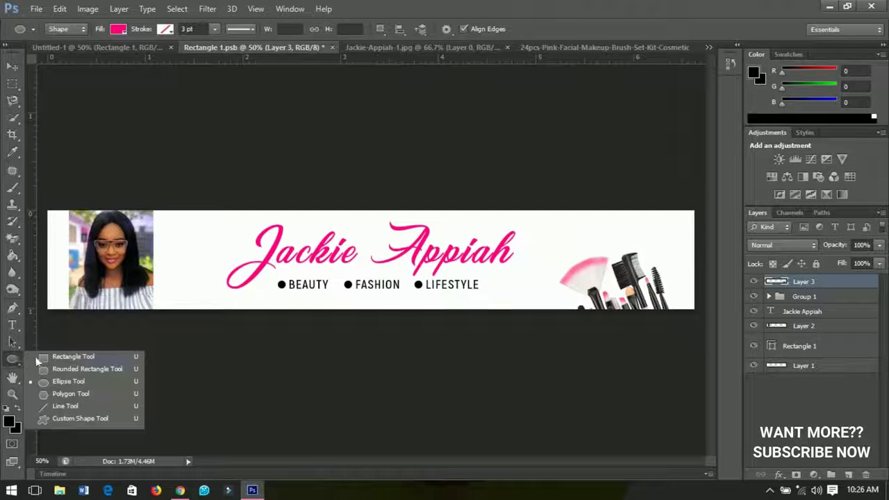
left_click(72, 369)
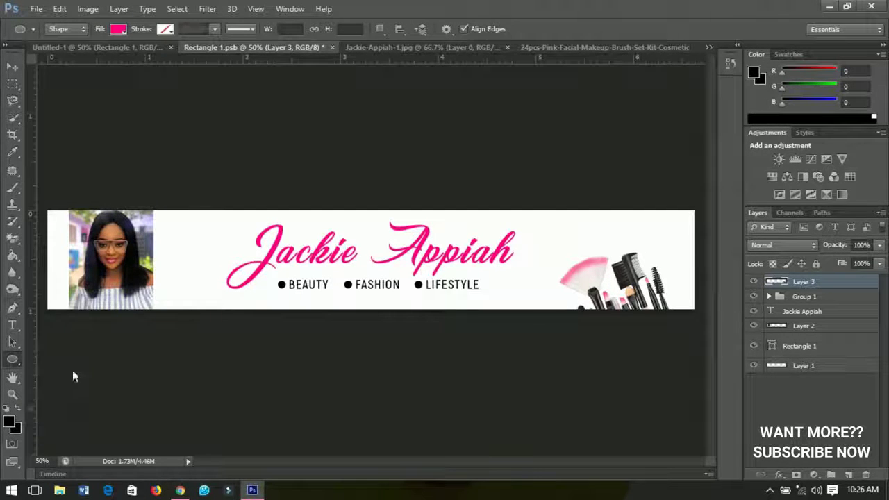
left_click(544, 224)
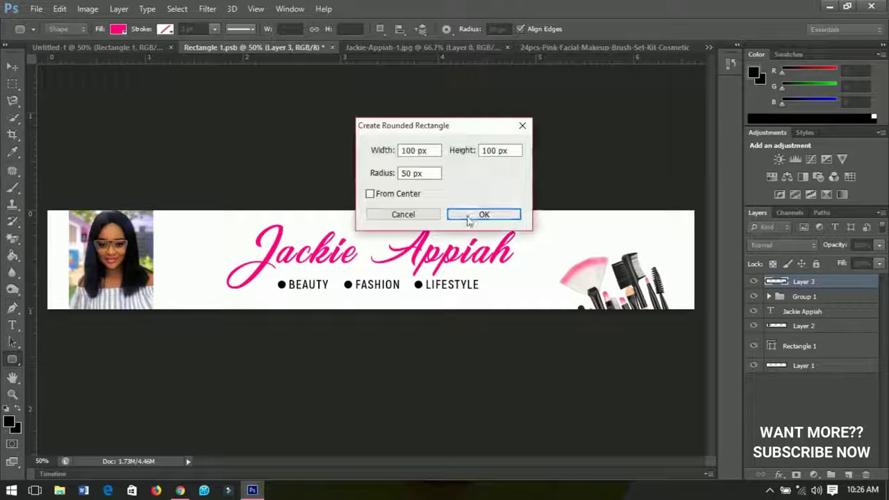
left_click(418, 215)
left_click_drag(545, 221, 667, 249)
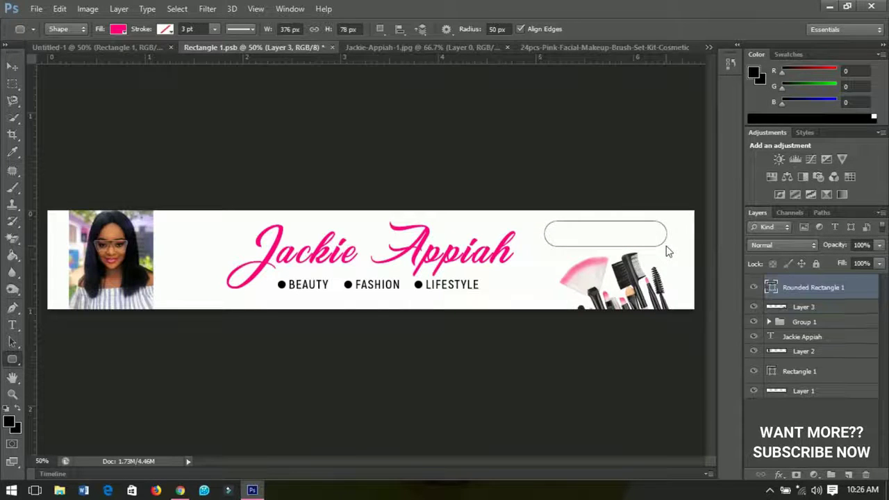
Nudge the pink rounded rectangle slightly upward, away from the brushes.
left_click(12, 67)
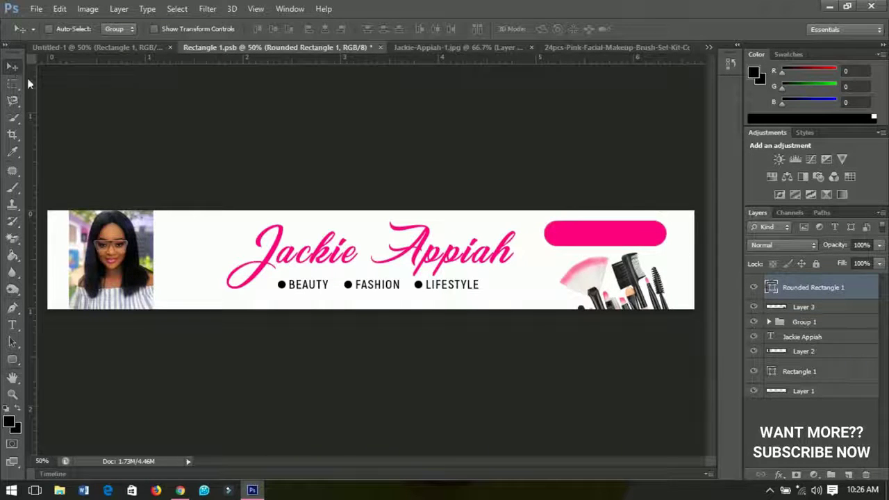
key("Up")
key("Up")
key("Up")
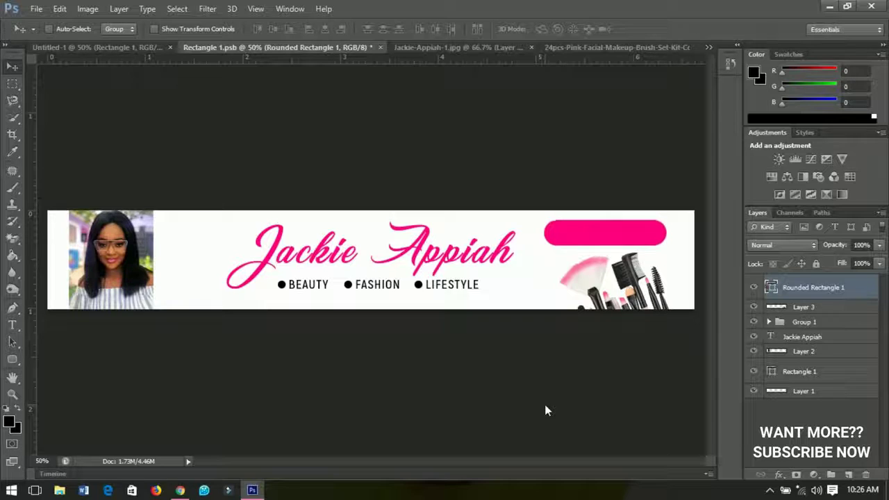
key("Up")
key("Up")
key("Up")
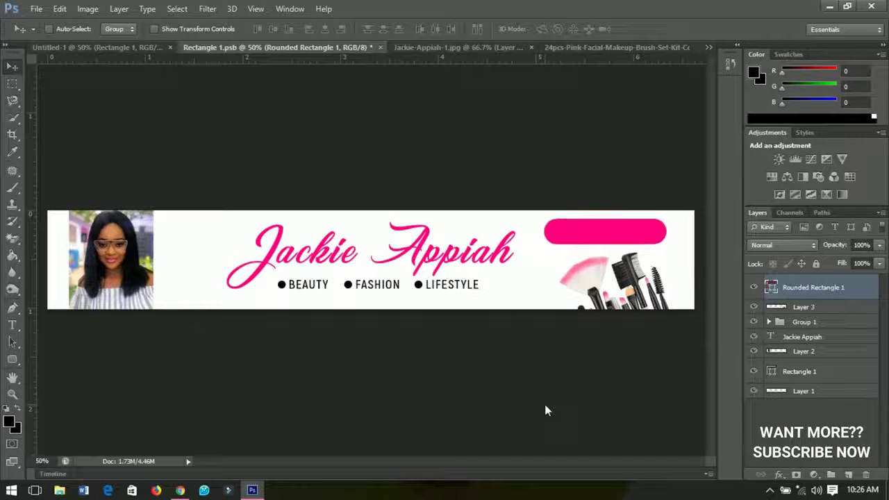
Add the text "SUBSCRIBE" in white Akrobat ExtraBold at 10.78 pt near the brushes.
key("t")
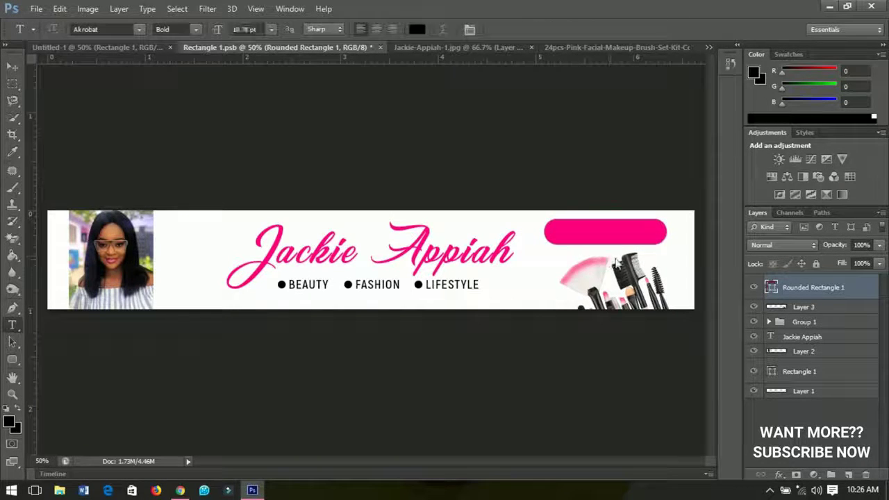
left_click(662, 263)
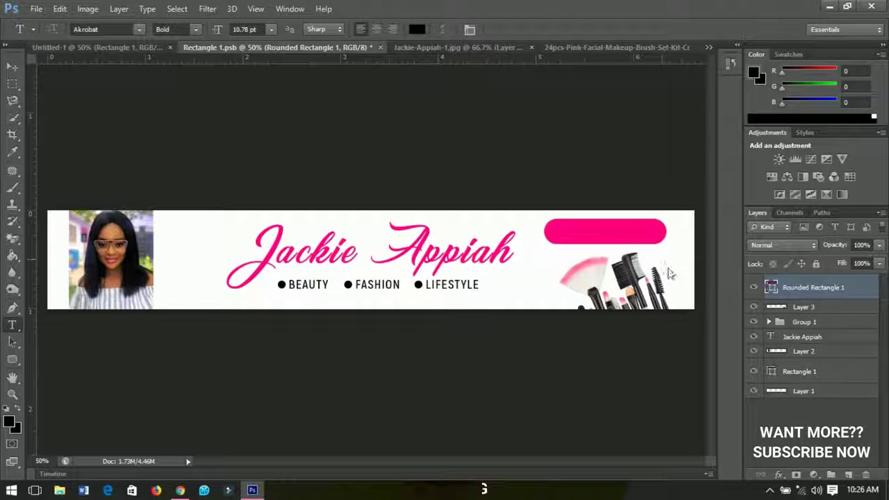
left_click(418, 32)
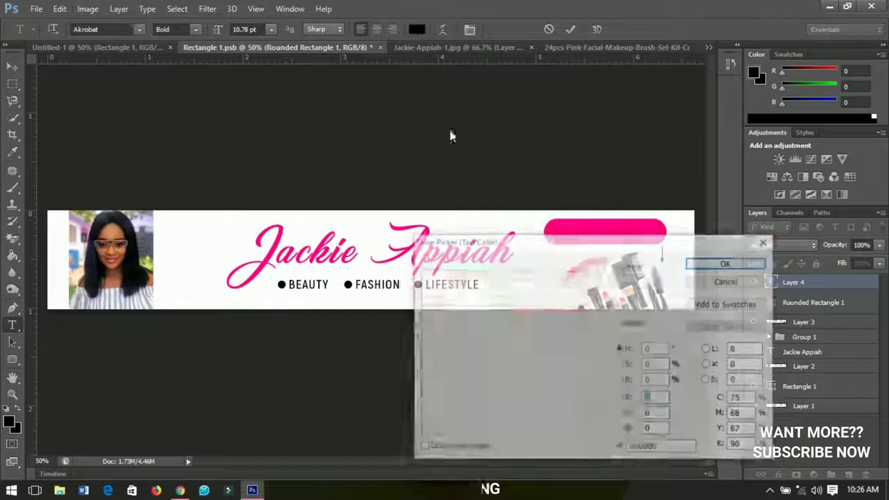
left_click_drag(486, 343, 420, 271)
left_click(728, 263)
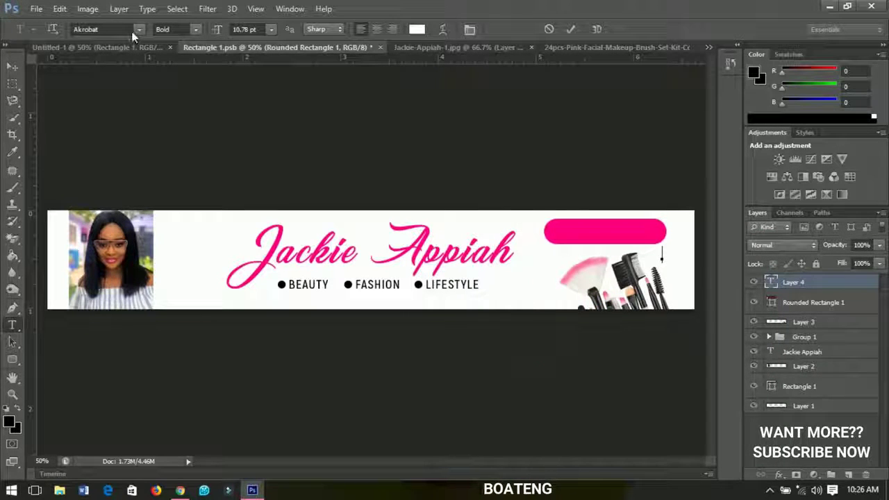
left_click(192, 29)
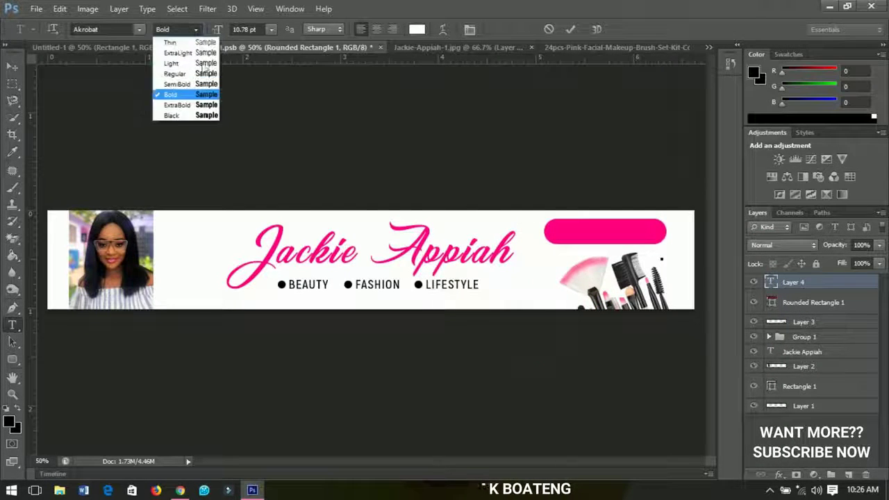
left_click(206, 105)
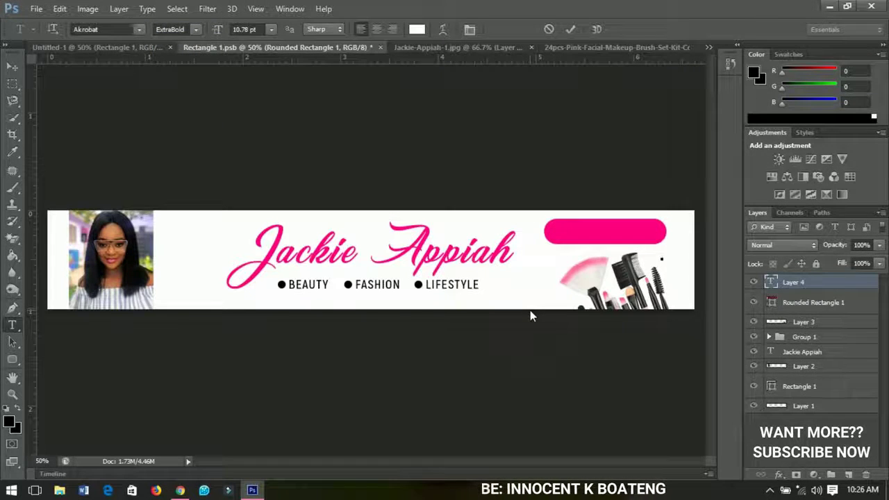
type("SUBSCRIBE")
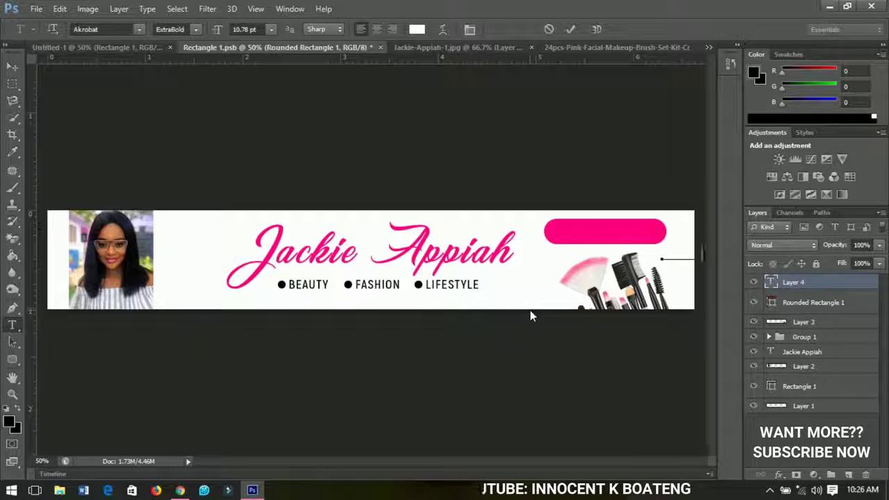
Center the SUBSCRIBE text on the pink rounded rectangle and enlarge it around its center to about 154%.
left_click(12, 66)
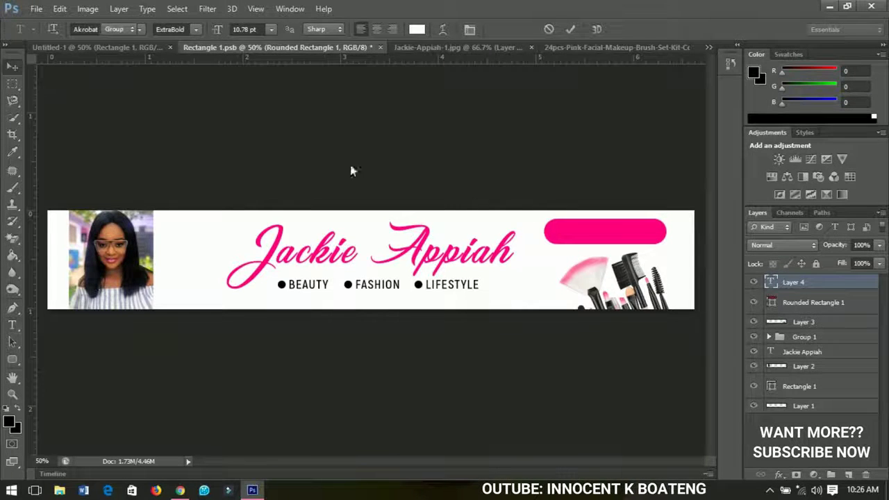
left_click_drag(671, 262, 587, 240)
key("ctrl+t")
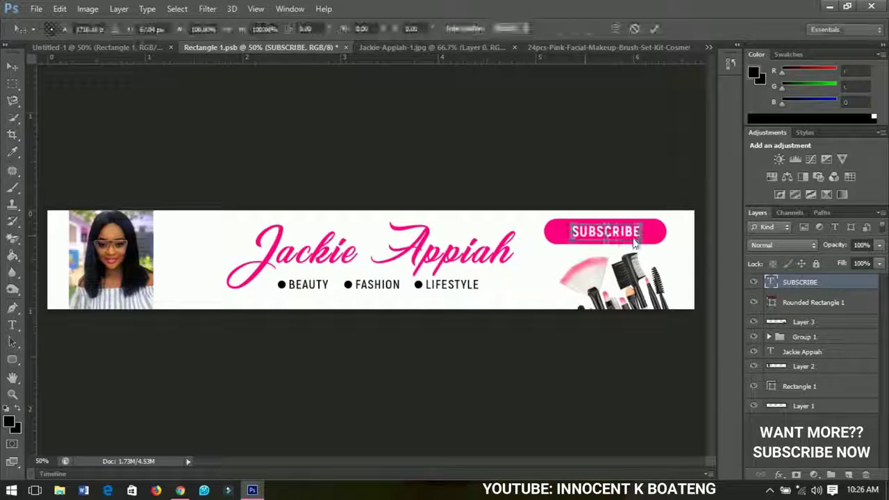
left_click_drag(644, 254, 663, 258)
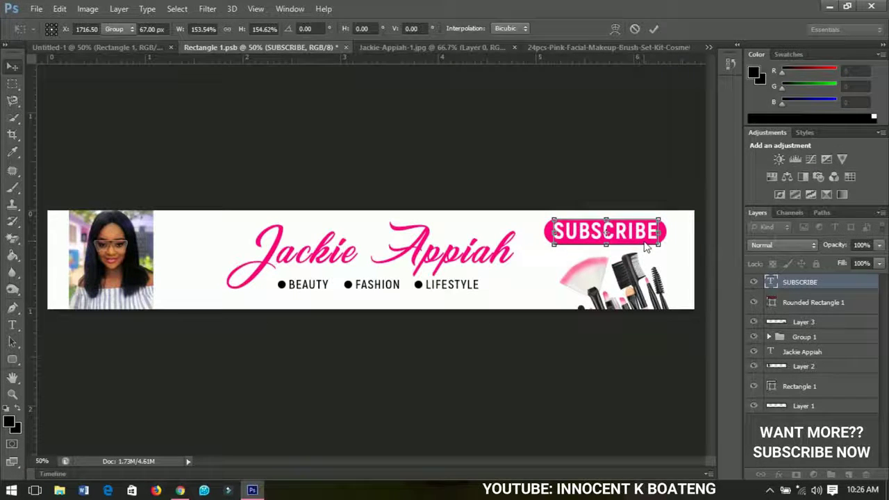
key("Return")
scroll(297, 356, "up", 1)
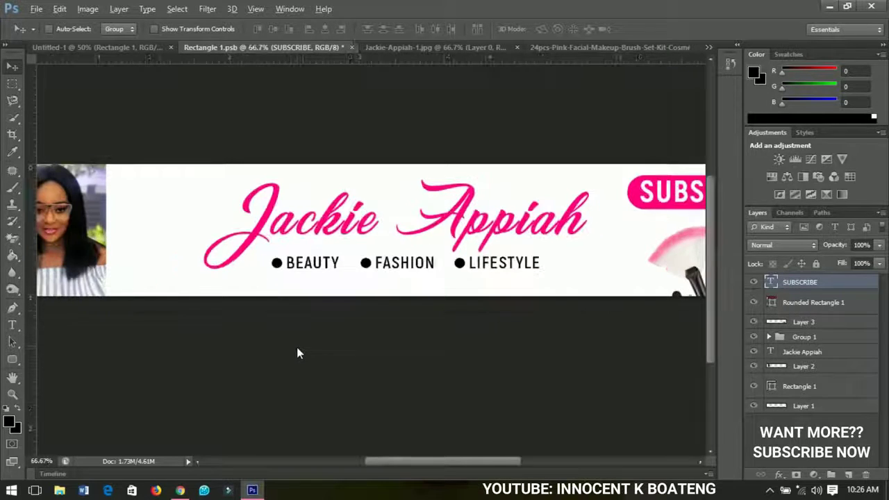
scroll(346, 302, "down", 2)
scroll(346, 302, "up", 1)
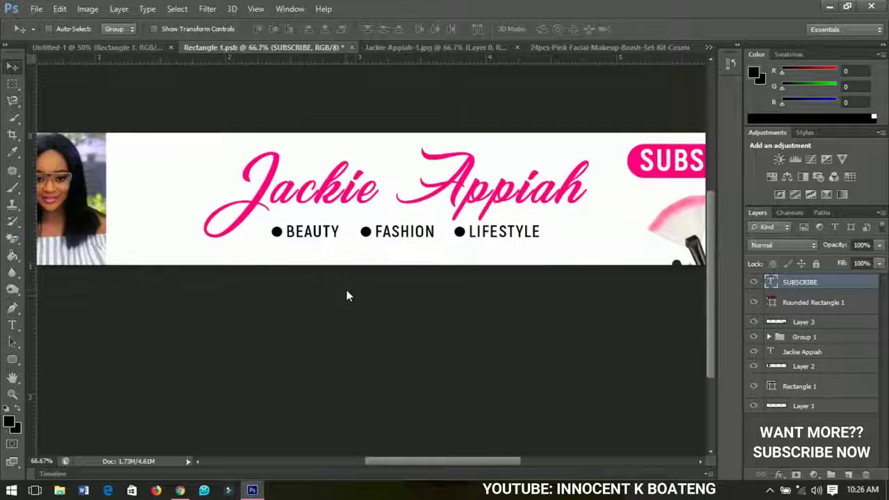
Draw a small pink heart with the Custom Shape tool between the portrait and the script name.
scroll(345, 296, "down", 1)
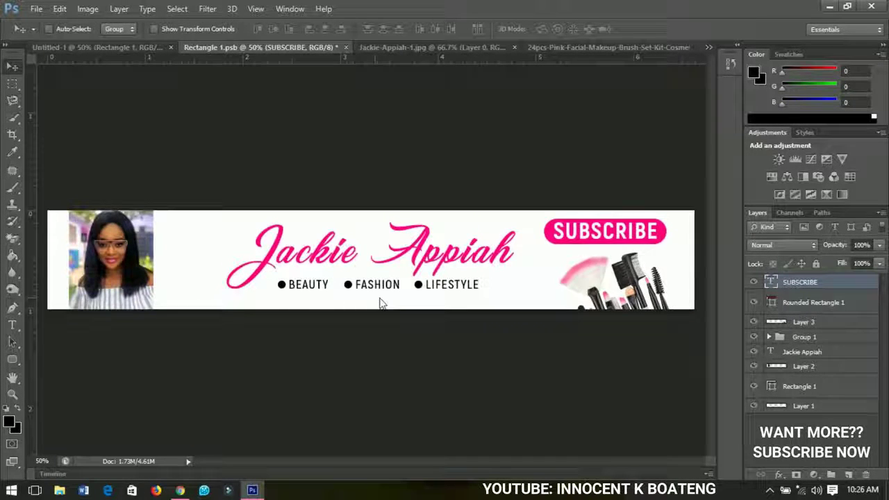
scroll(380, 303, "down", 1)
scroll(380, 299, "up", 1)
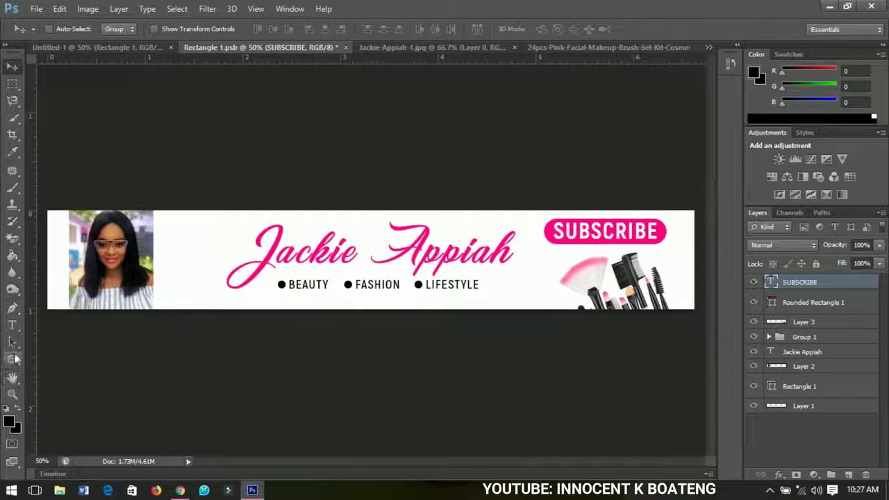
left_click(13, 377)
left_click(13, 359)
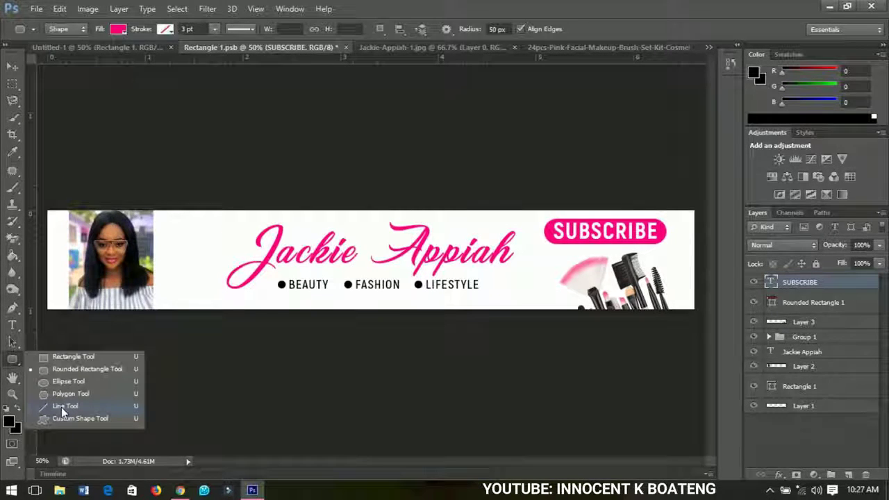
left_click(72, 419)
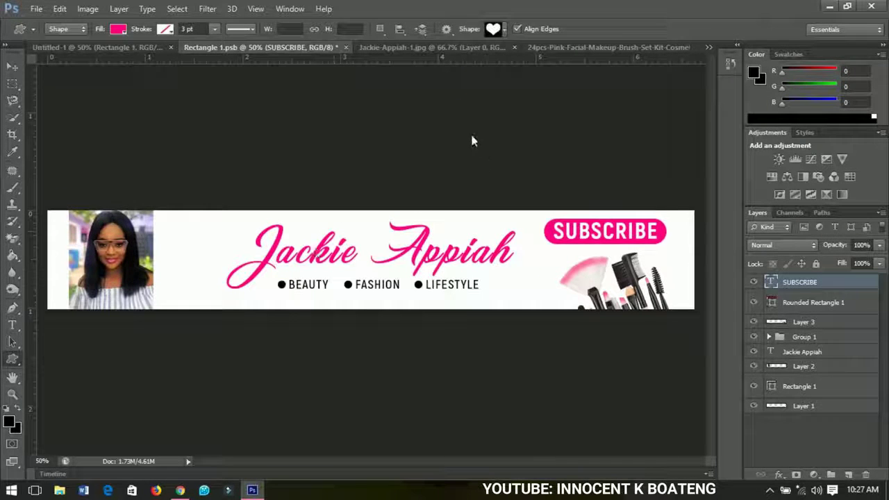
left_click(494, 30)
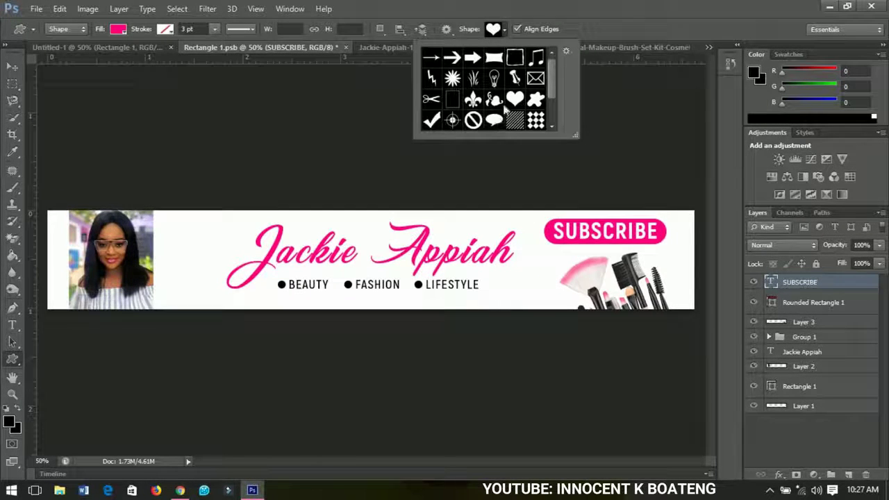
left_click_drag(196, 249, 204, 261)
left_click(13, 66)
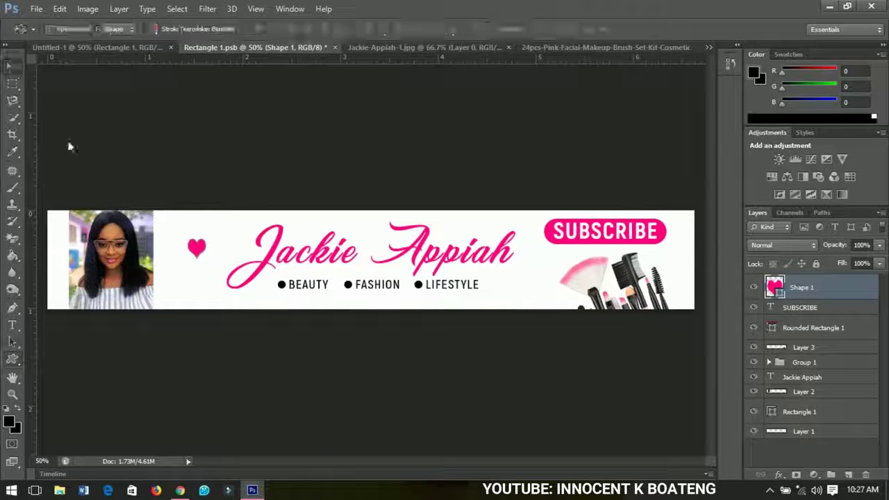
Scale the pink heart to about 53% and rotate it about 78.5° counterclockwise.
scroll(170, 273, "up", 2)
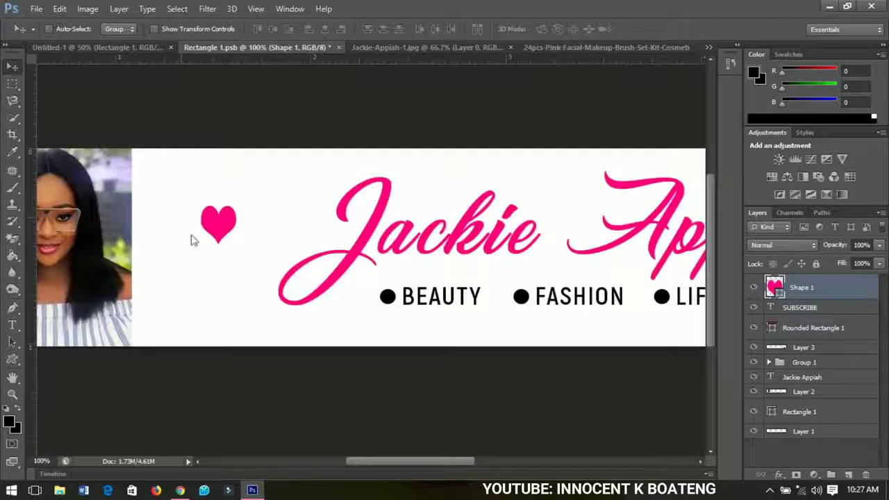
left_click_drag(205, 241, 340, 239)
key("ctrl+t")
left_click_drag(353, 228, 333, 191)
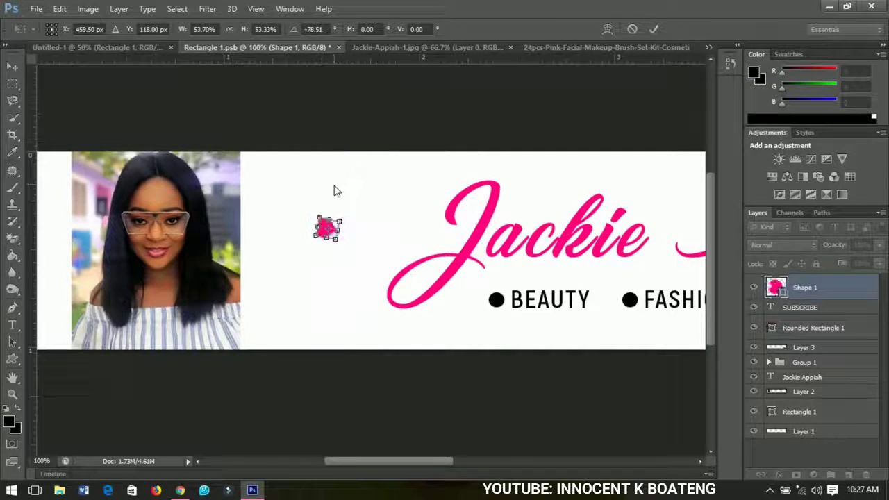
key("Return")
Rotate the small heart further counterclockwise and place it at the end of the upper curl of the name's J.
left_click_drag(333, 253, 455, 242)
key("ctrl+t")
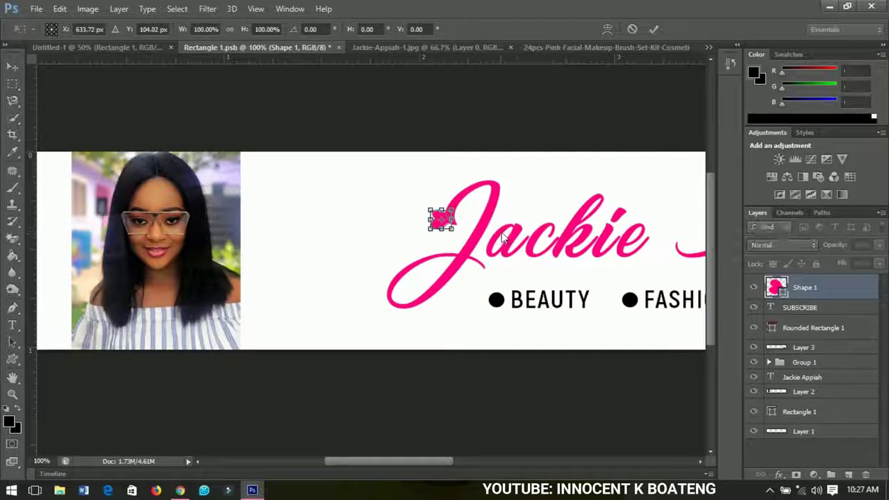
left_click_drag(506, 213, 495, 161)
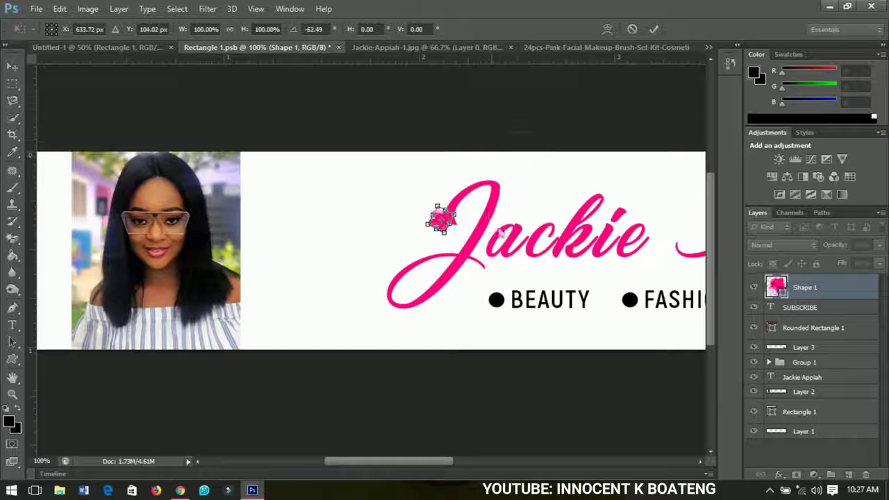
left_click_drag(495, 236, 500, 202)
key("Return")
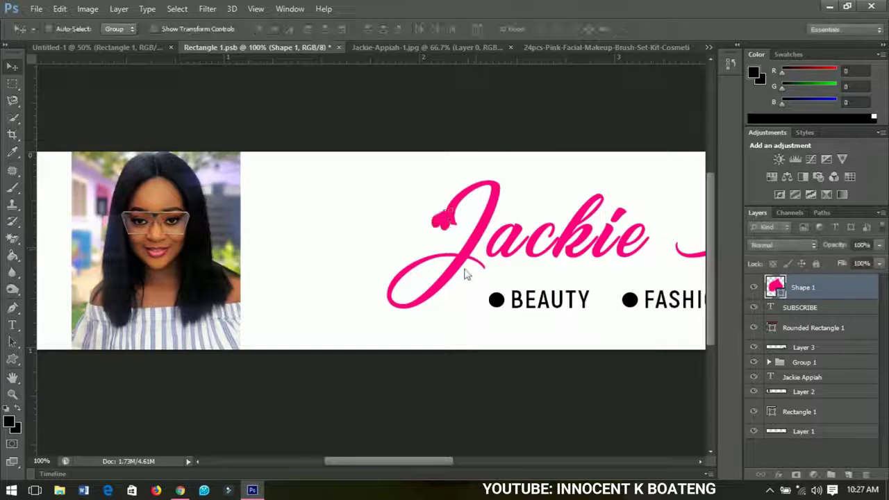
mouse_move(469, 276)
left_mouse_down()
mouse_move(496, 238)
mouse_move(476, 248)
mouse_move(469, 268)
left_mouse_up()
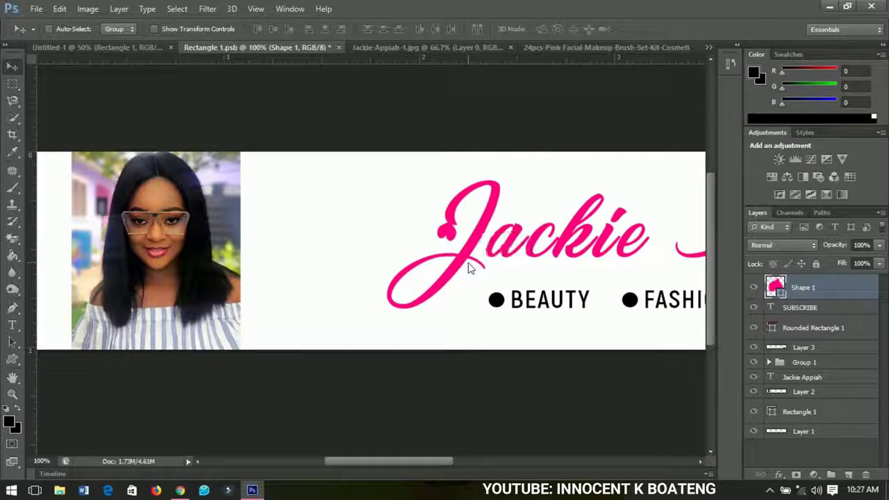
key("ctrl+minus")
key("ctrl+minus")
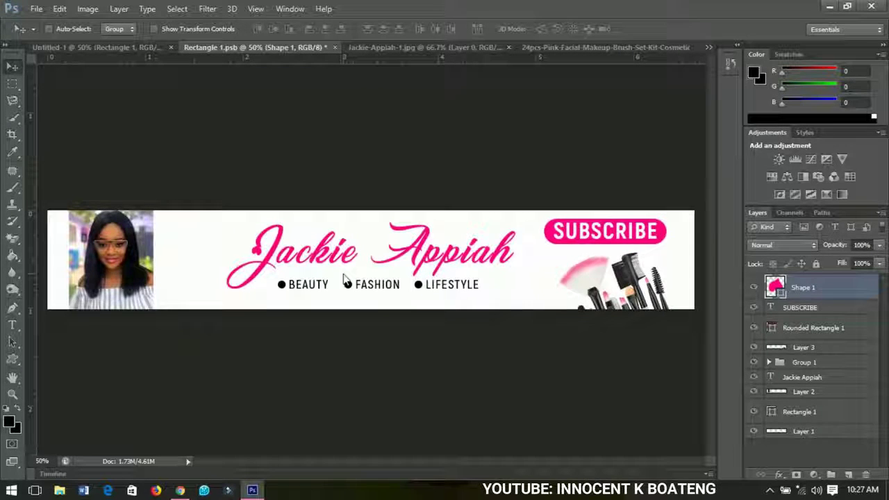
Draw a second pink heart beside the lower loop of the name's J and nudge it slightly down toward the letter.
left_click(12, 360)
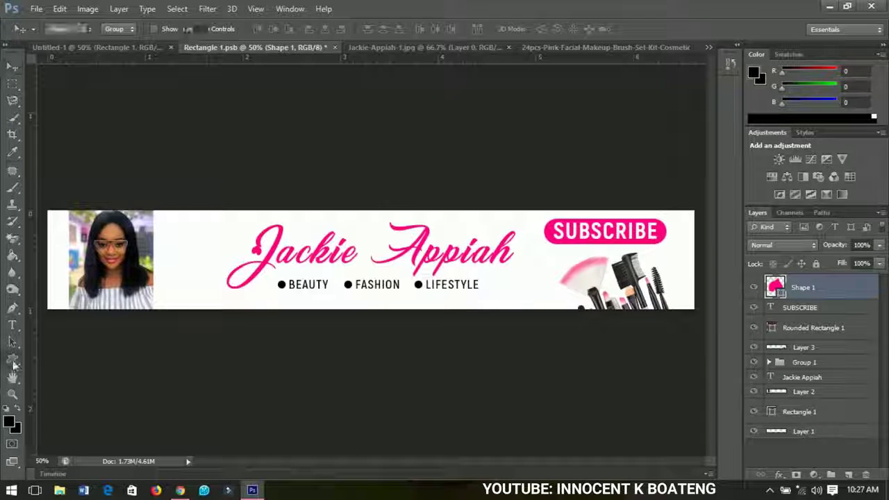
left_click(489, 32)
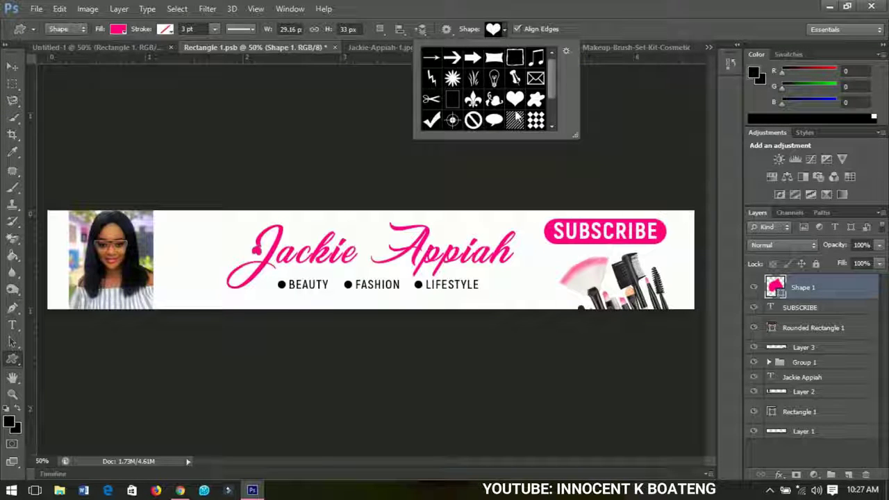
left_click(514, 98)
left_click_drag(170, 264, 235, 303)
left_click(12, 66)
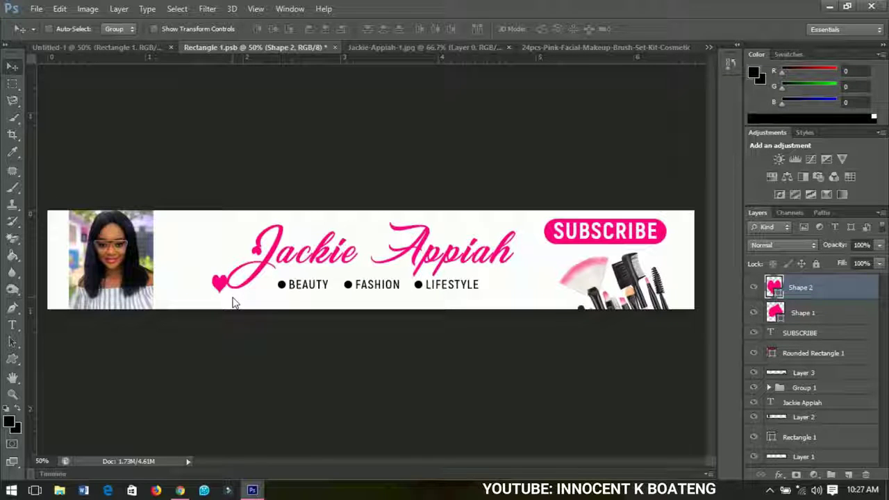
key("Down")
key("Down")
key("Down")
key("Down")
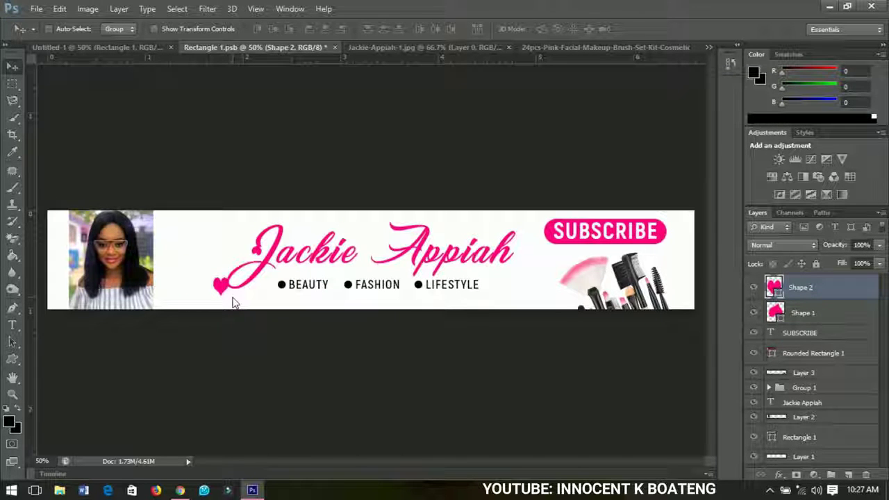
Save the smart object's contents, check the updated strip in the main pink document, and return to the smart object.
key("ctrl+minus")
key("ctrl+minus")
key("ctrl+plus")
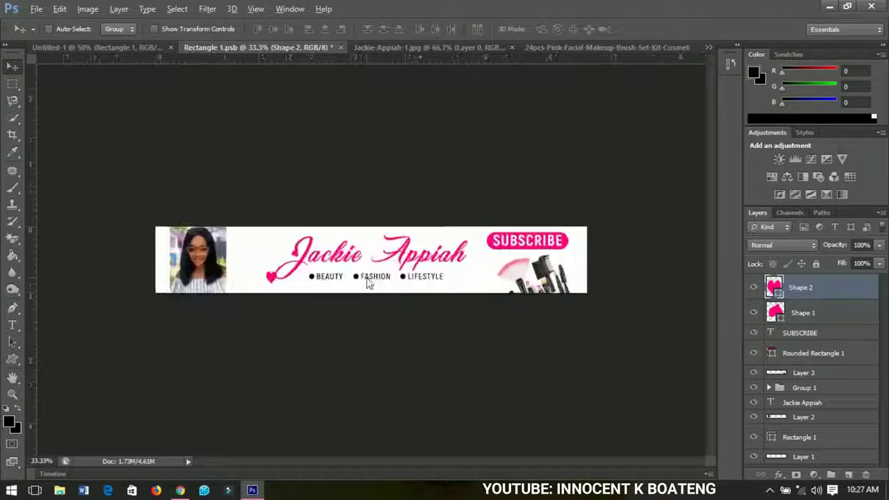
scroll(368, 285, "up", 2)
scroll(368, 285, "down", 1)
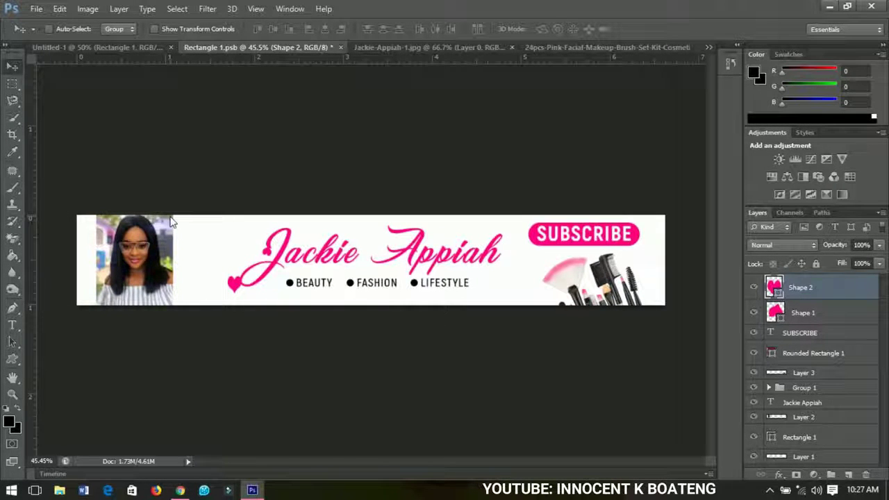
key("ctrl+s")
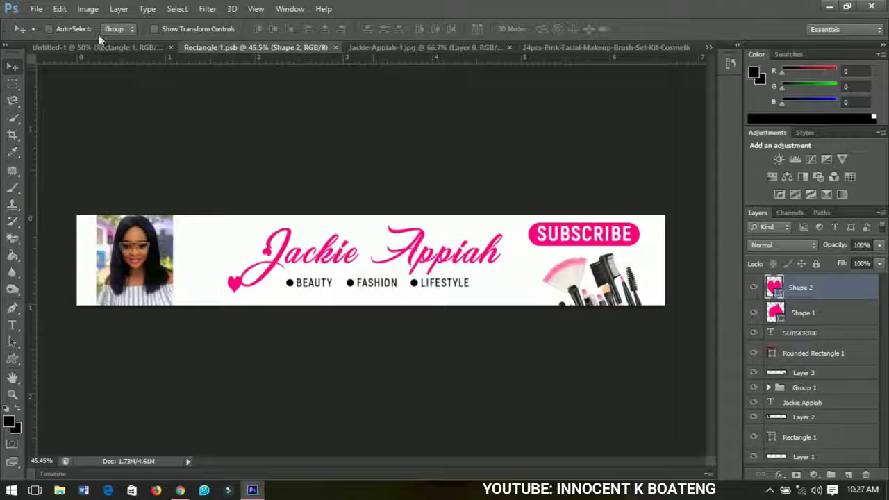
left_click(99, 47)
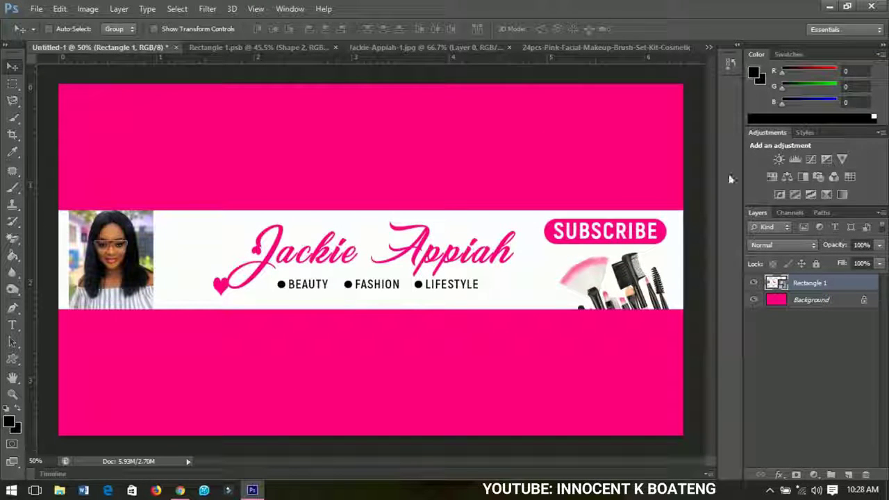
left_click(316, 48)
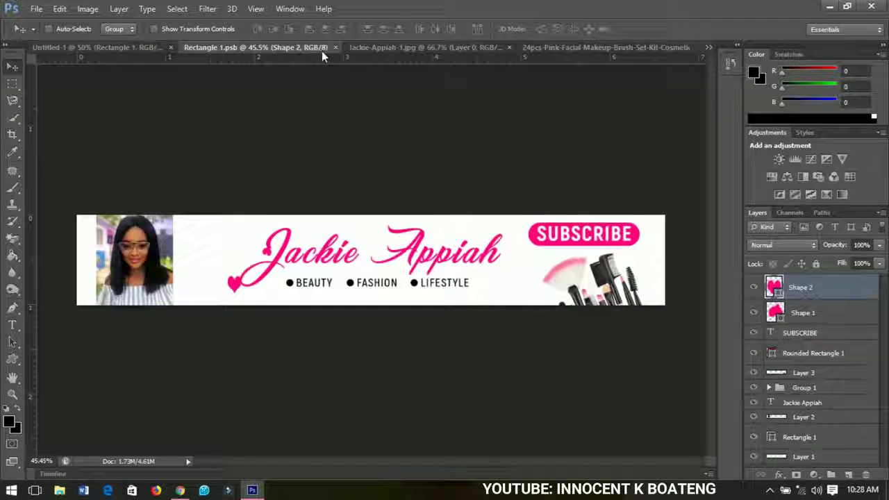